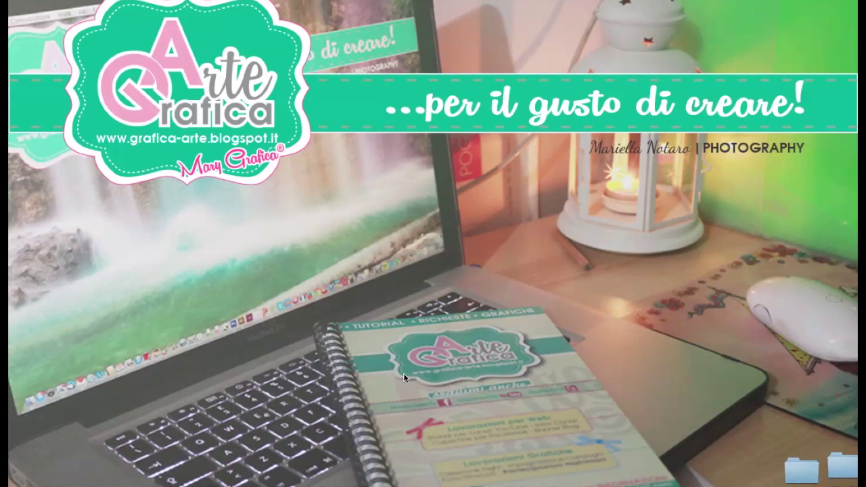
- Launch Adobe Illustrator from the Dock
click(389, 475)
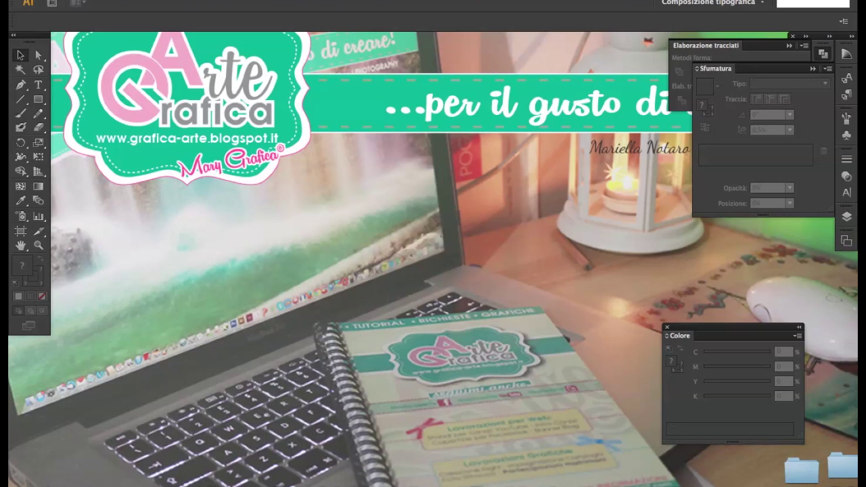
- Create a new blank A4 landscape document, 29,7 × 21 cm in CMYK
click(100, 2)
click(119, 1)
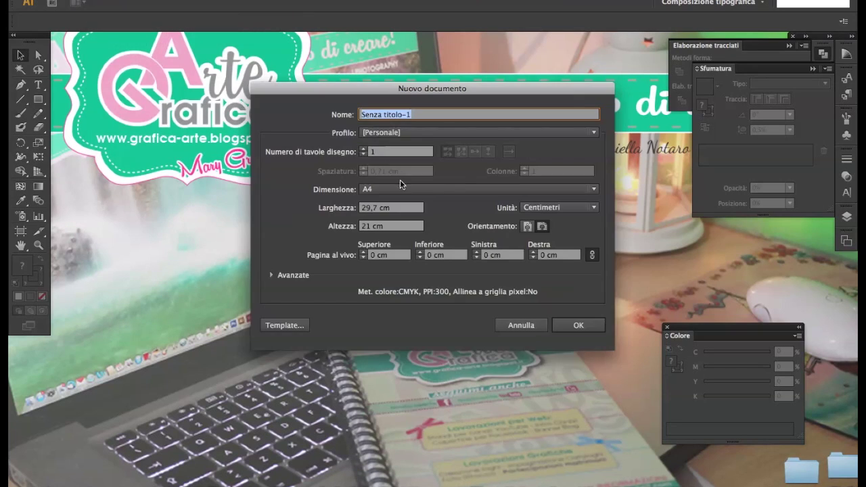
click(570, 325)
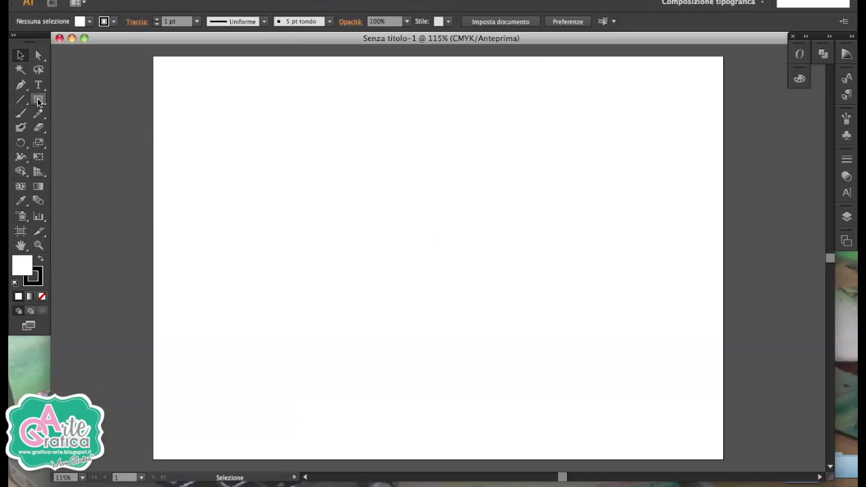
click(39, 100)
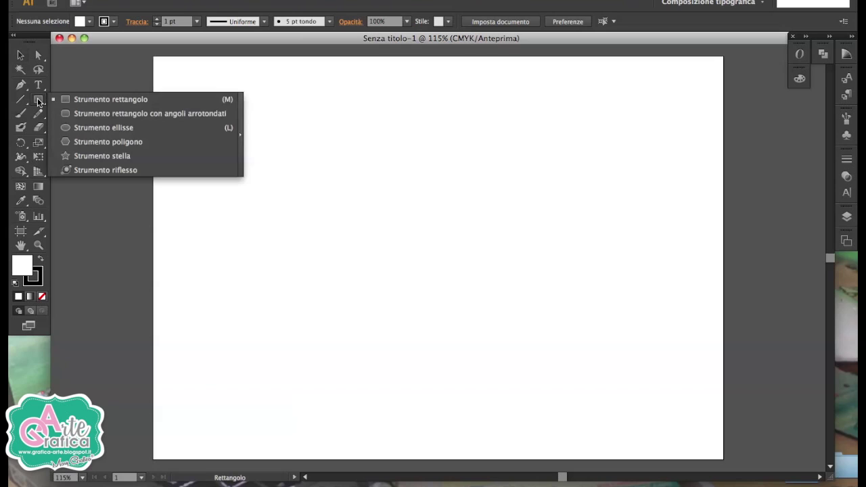
click(80, 127)
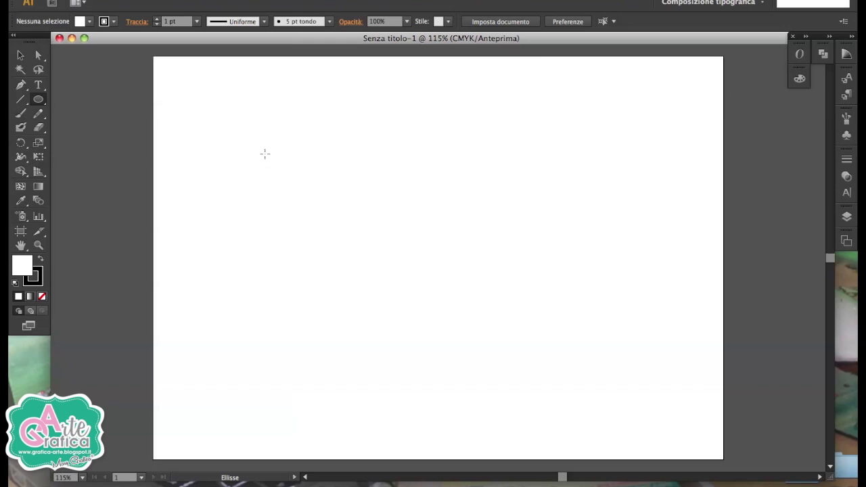
- Draw a circle and duplicate it twice into a row of three overlapping circles
drag(249, 166, 367, 282)
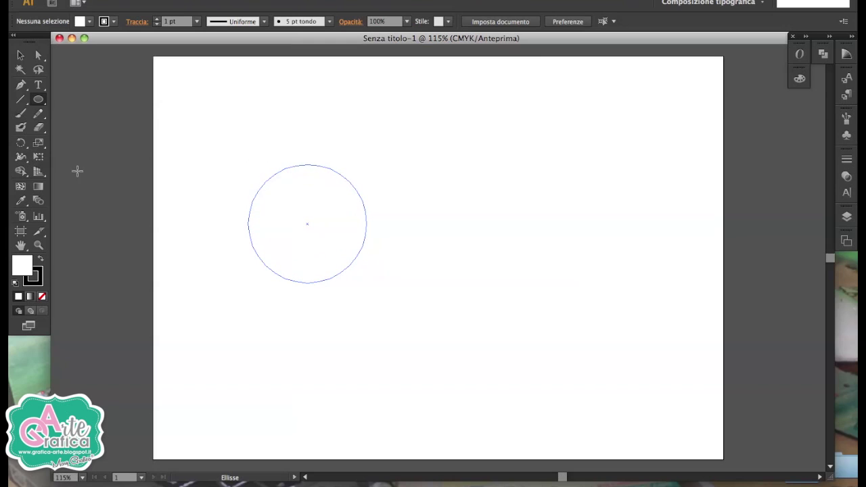
click(20, 54)
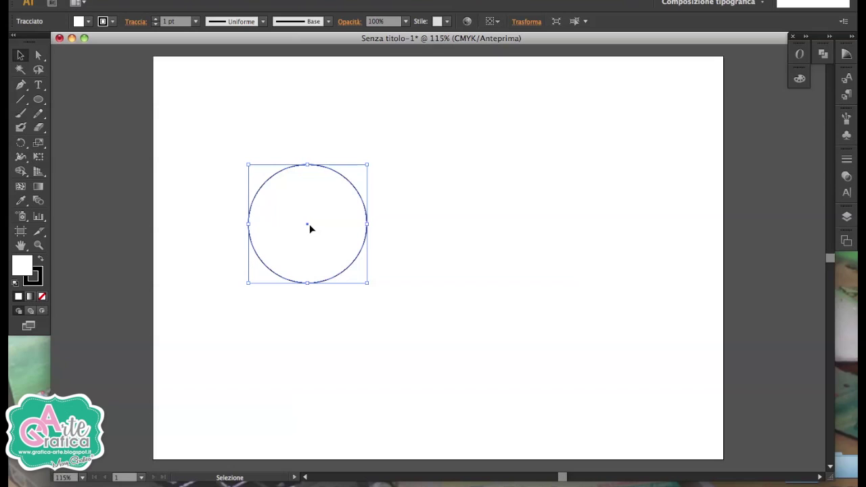
drag(306, 228, 377, 231)
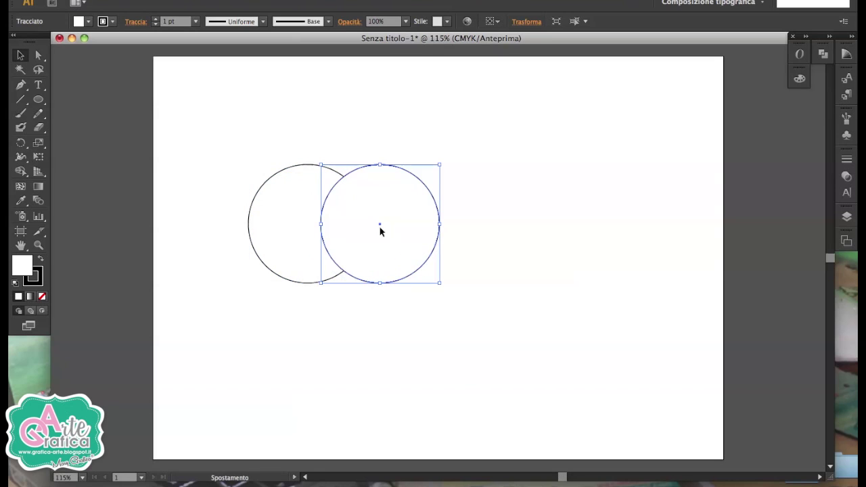
drag(350, 224, 417, 230)
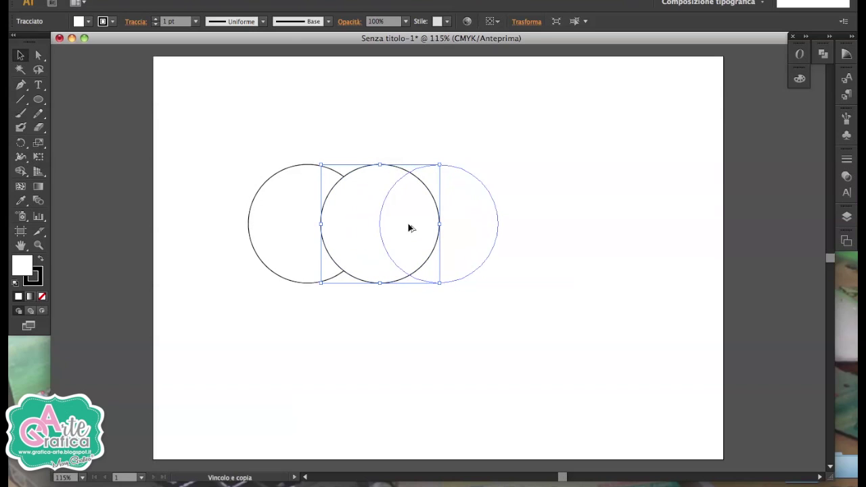
- Unite the three circles into one scalloped pumpkin shape, stretch it taller and centre it
key(ctrl+a)
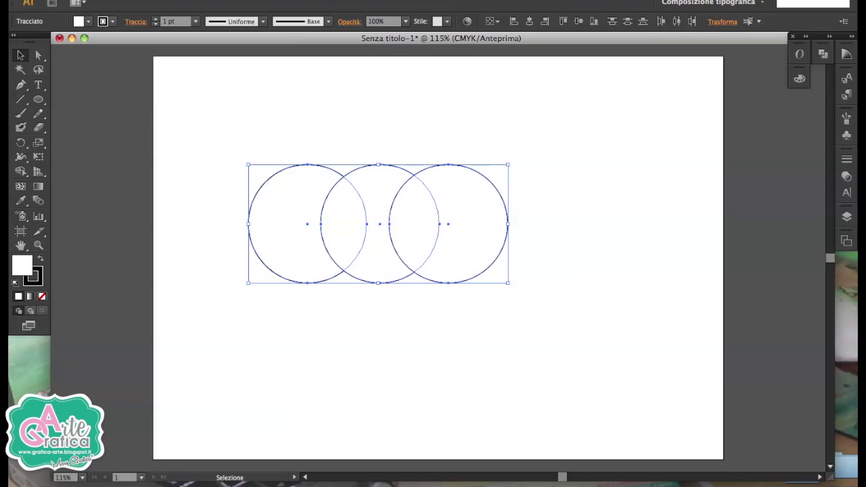
click(396, 1)
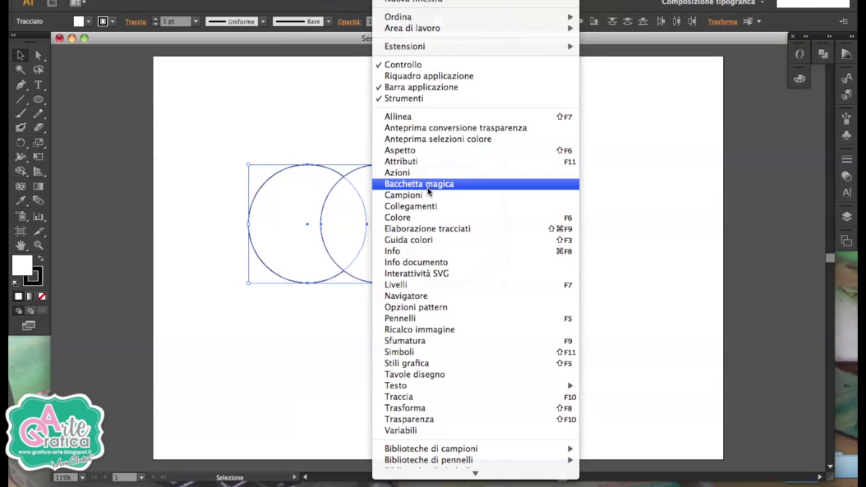
click(420, 230)
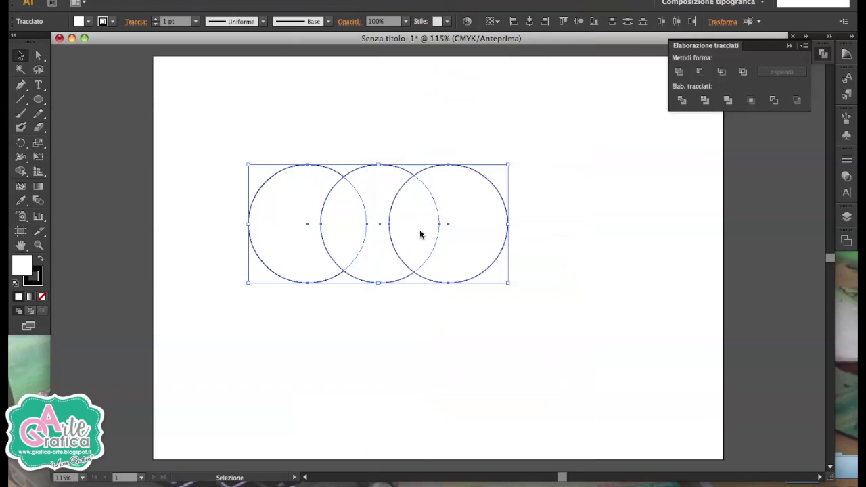
click(674, 71)
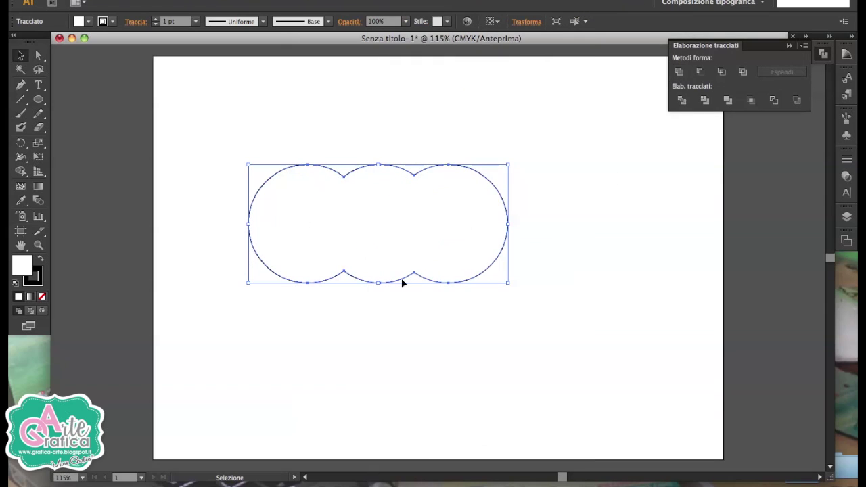
drag(377, 165, 376, 147)
drag(379, 192, 400, 226)
click(579, 246)
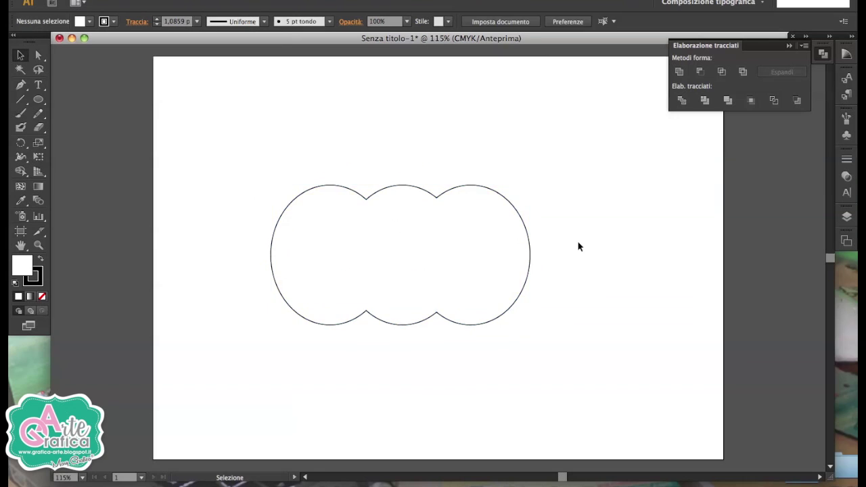
- Draw a three-pointed star, flip it upright and shrink it into a small triangle eye
click(38, 99)
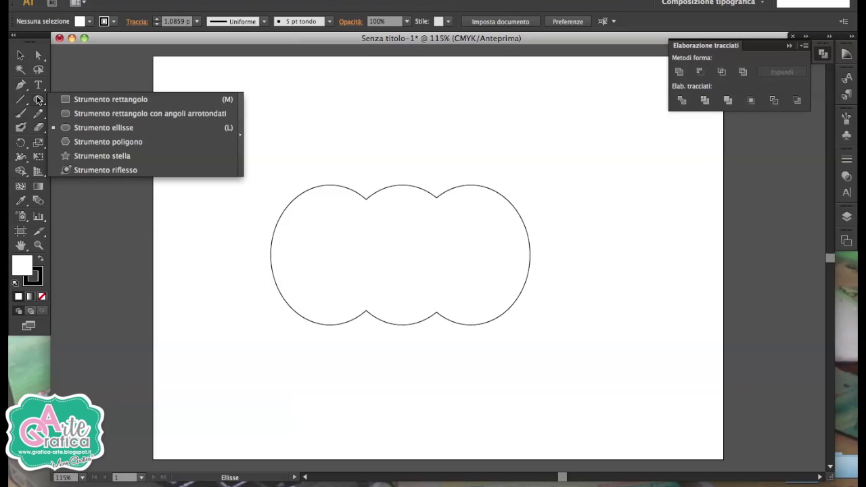
click(88, 155)
click(327, 232)
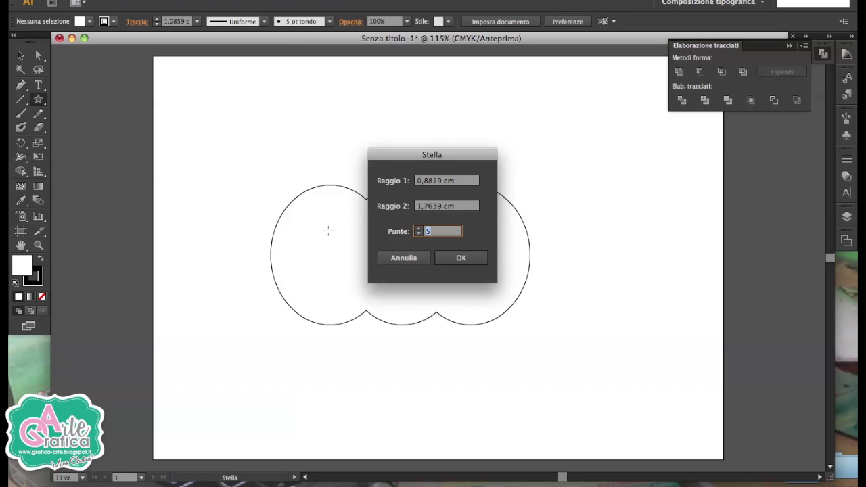
click(419, 233)
click(419, 234)
key(Return)
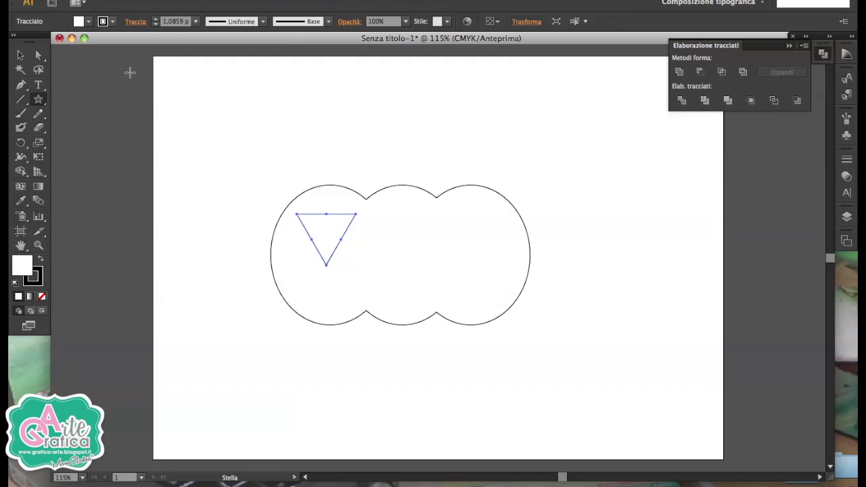
click(20, 55)
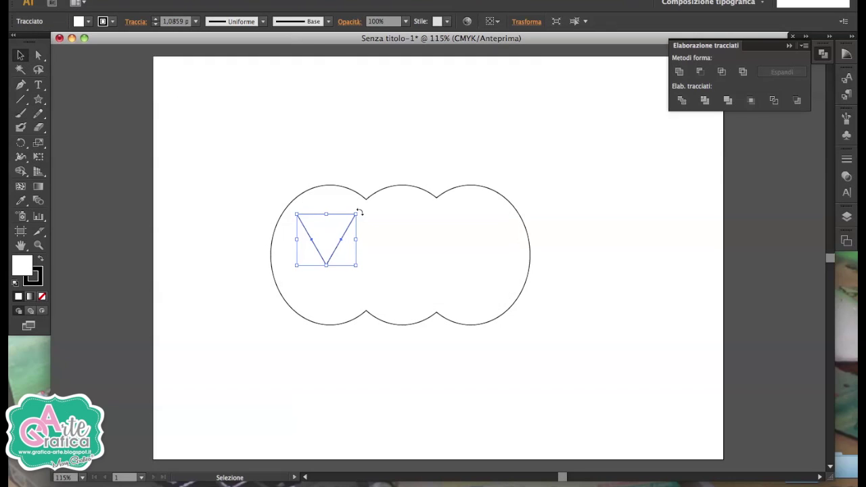
drag(359, 213, 300, 311)
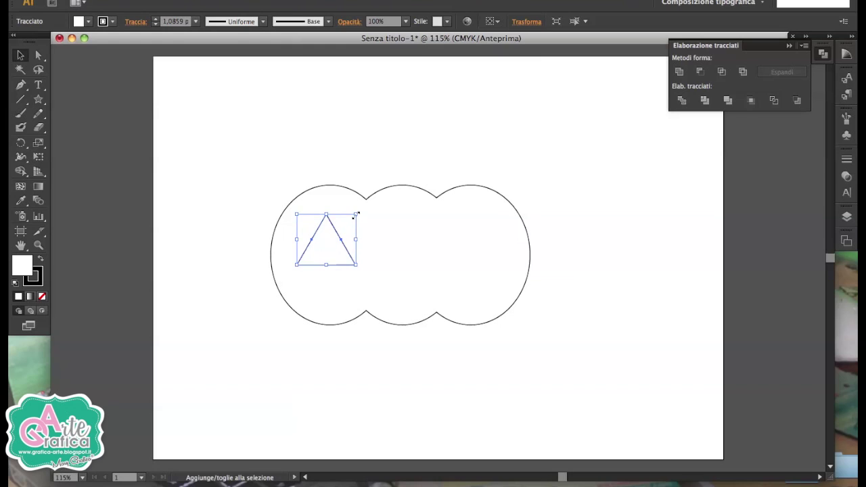
drag(357, 214, 343, 226)
- Give the triangle a black fill with no stroke and copy it right as a second eye
click(39, 54)
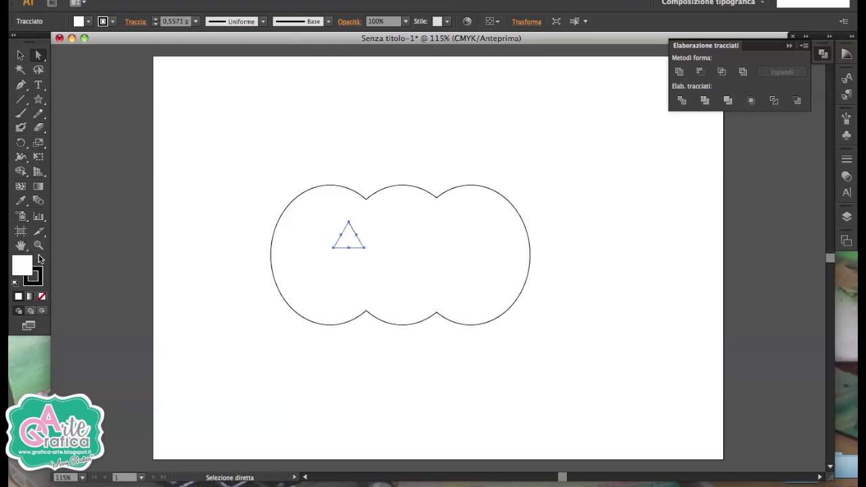
click(40, 259)
click(42, 295)
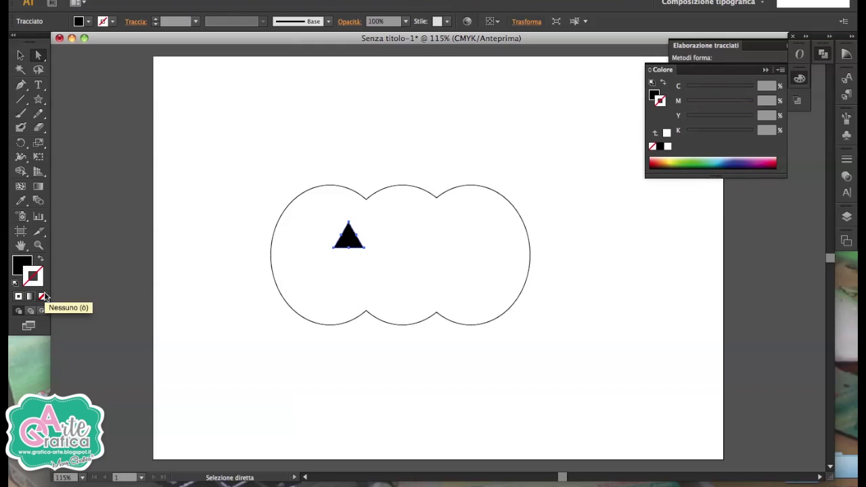
click(20, 55)
mouse_move(349, 237)
mouse_down()
mouse_move(440, 242)
mouse_move(433, 245)
mouse_up()
- Raise the pumpkin's top anchor points to round its outline
click(38, 56)
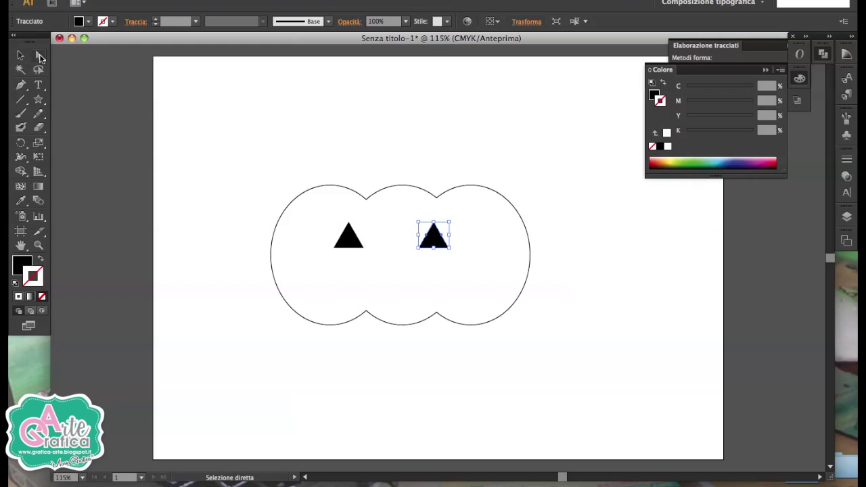
drag(216, 108, 556, 211)
key(Up)
key(Up)
key(Up)
key(Up)
key(Up)
key(Up)
key(Up)
key(Up)
key(Up)
key(Up)
key(Up)
key(Up)
key(Up)
key(Up)
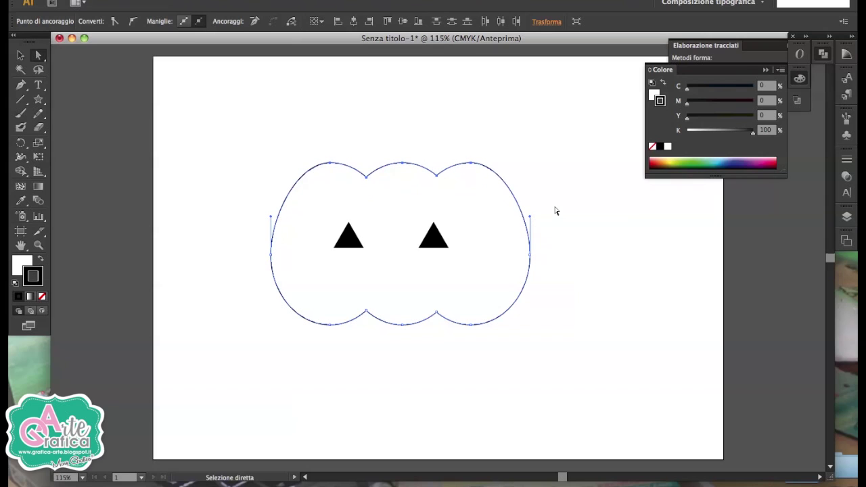
- Nudge the upper-left anchors right and upper-right anchors left to narrow the middle lobe
drag(280, 128, 403, 197)
key(Right)
key(Right)
key(Right)
key(Right)
key(Right)
key(Right)
key(Right)
key(Right)
key(Right)
key(Right)
key(Right)
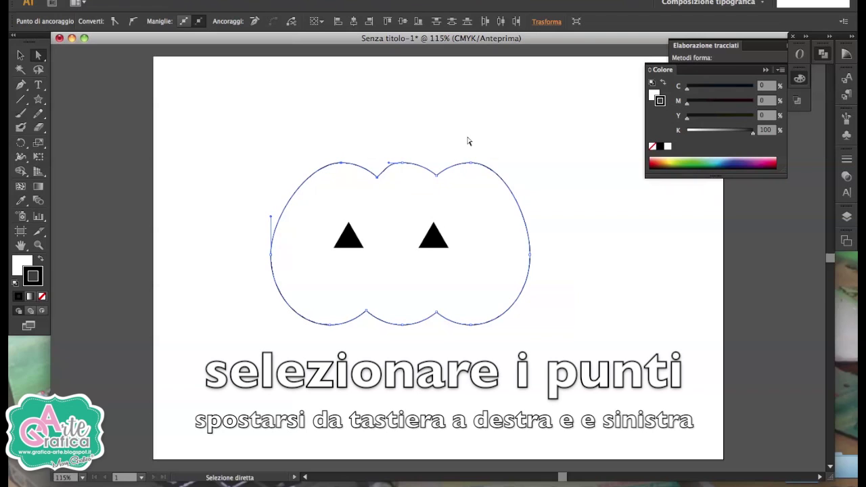
drag(470, 138, 570, 236)
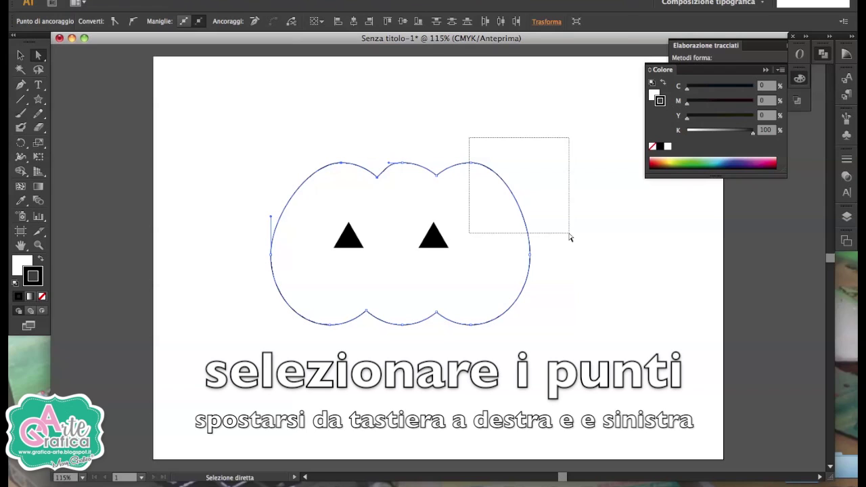
drag(405, 137, 540, 218)
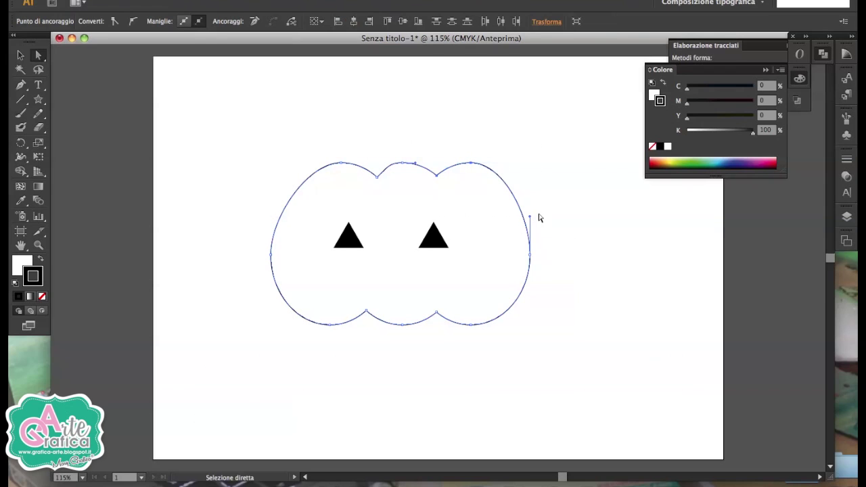
key(Left)
key(Left)
key(Left)
key(Left)
key(Left)
key(Left)
key(Left)
key(Left)
key(Left)
key(Left)
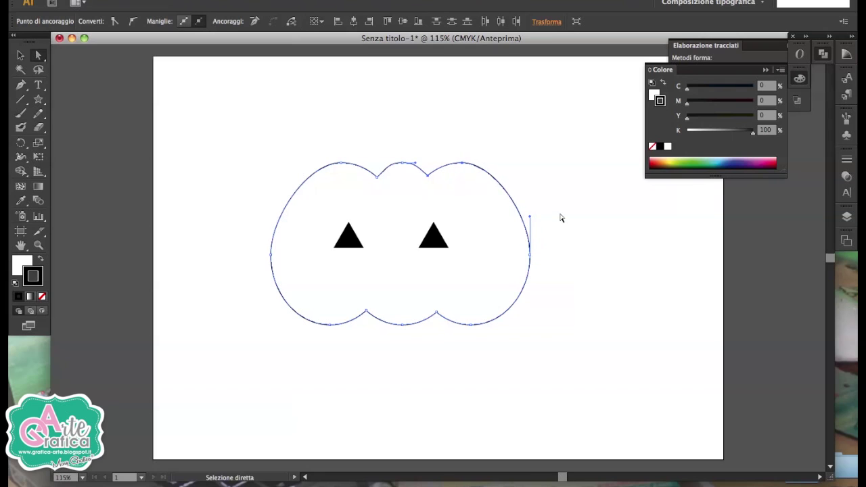
click(552, 168)
click(20, 55)
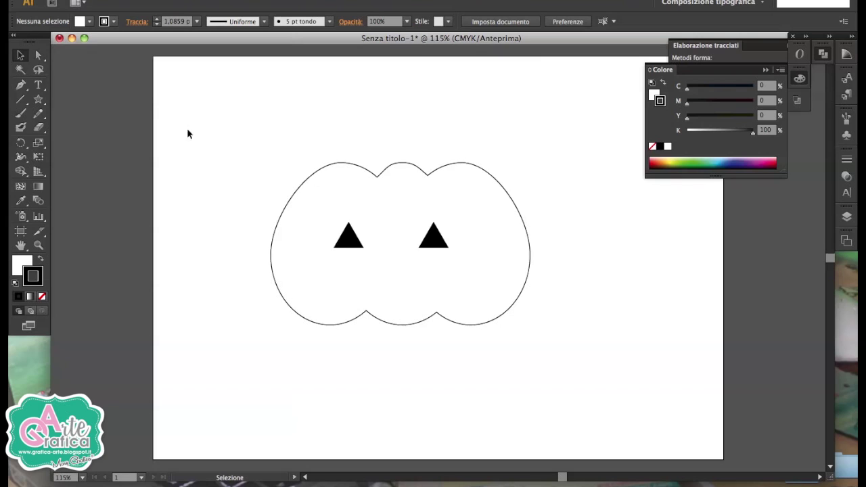
- Raise and enlarge both triangle eyes, and add a smaller triangle nose centred below them
click(357, 241)
shift+click(436, 243)
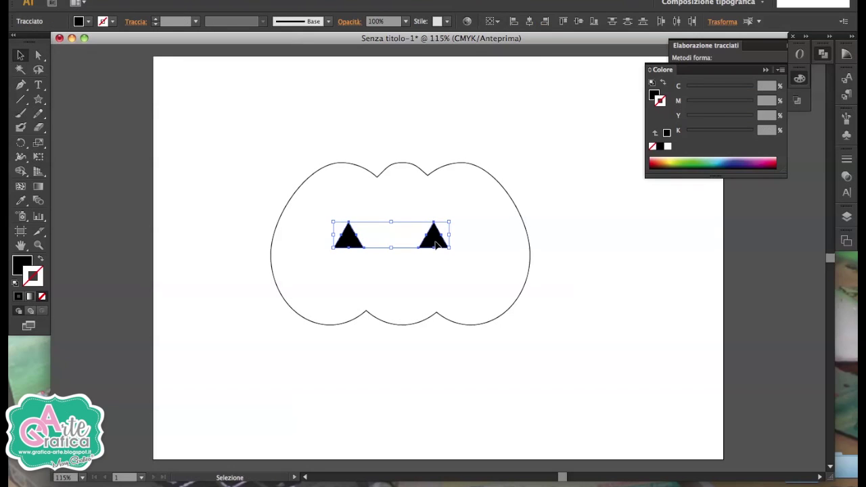
mouse_move(436, 244)
mouse_down()
mouse_move(442, 228)
mouse_move(469, 217)
mouse_up()
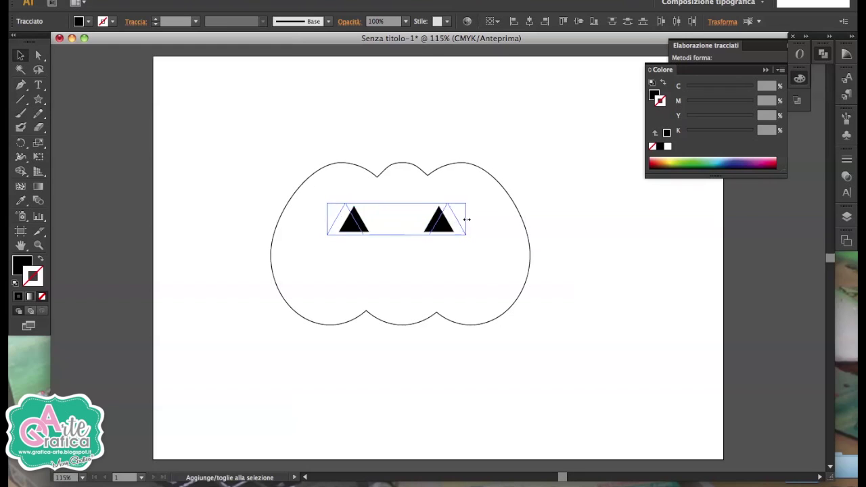
shift+click(452, 223)
drag(355, 224, 410, 256)
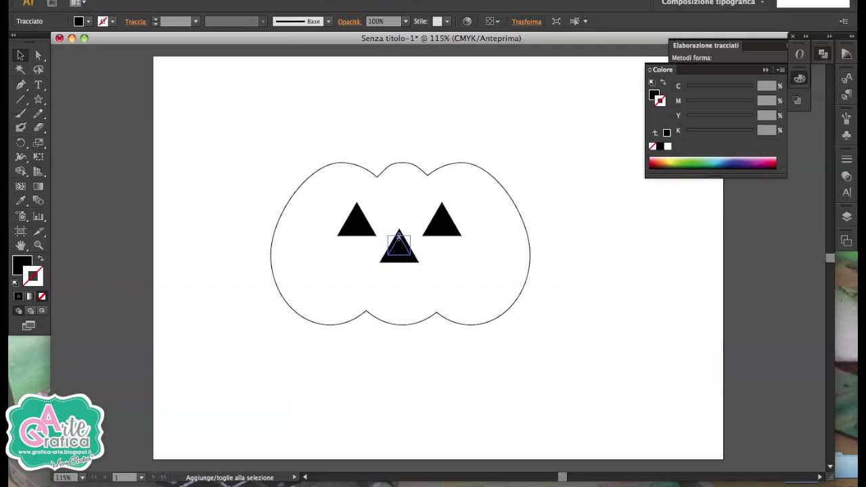
click(542, 168)
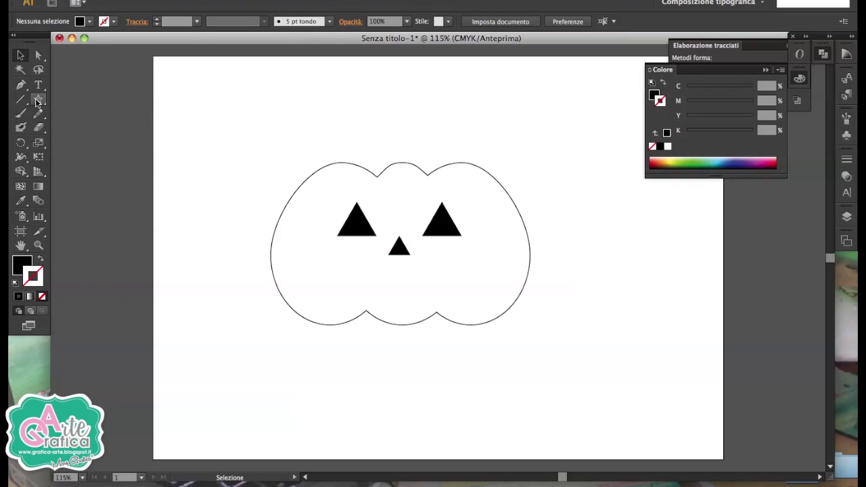
- Draw an outlined ellipse under the nose and duplicate it slightly higher
drag(39, 99, 73, 128)
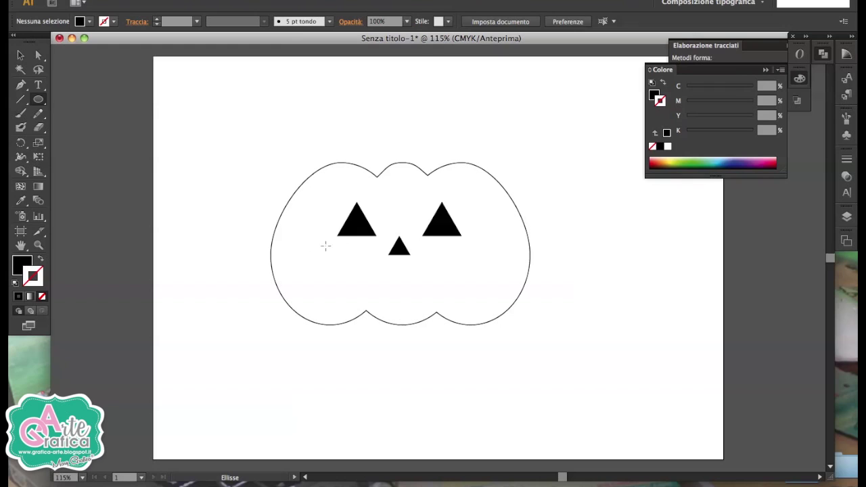
drag(329, 236, 494, 295)
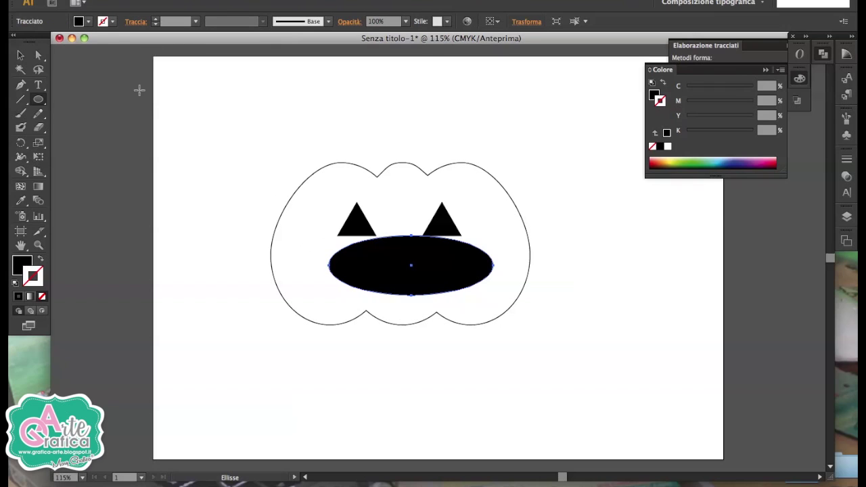
click(21, 55)
drag(418, 266, 402, 268)
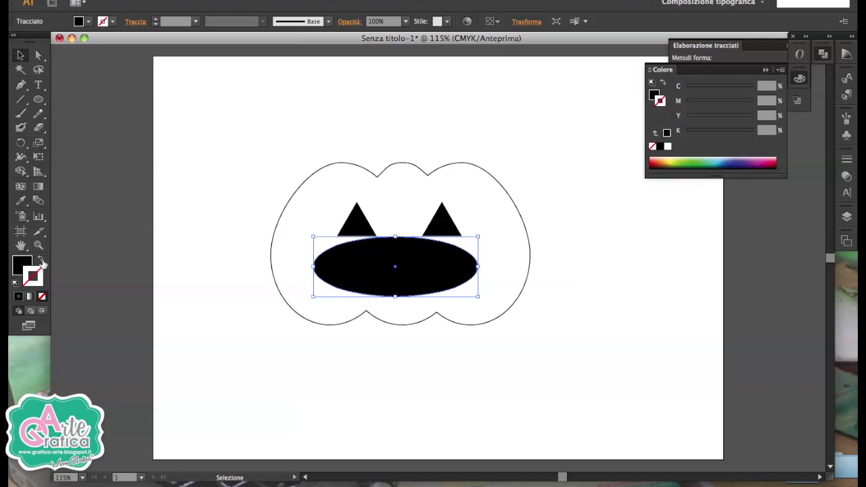
click(42, 263)
drag(364, 243, 363, 222)
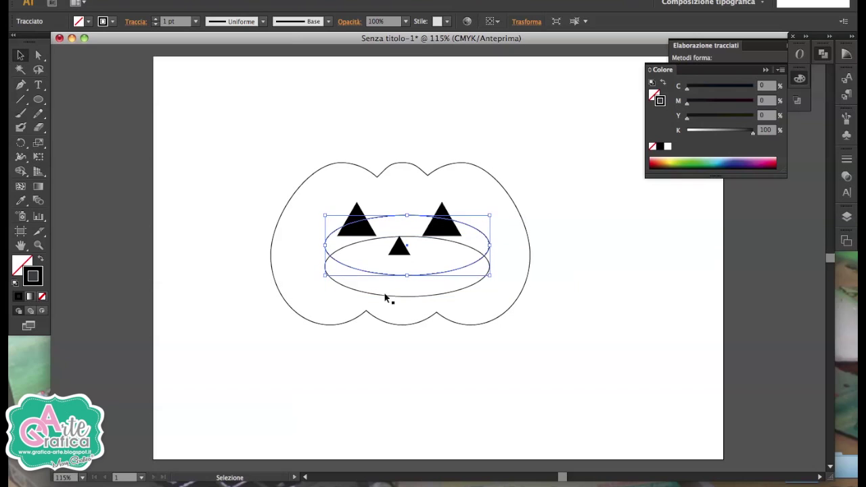
- Select both ellipses and apply Pathfinder Minus Front to form a crescent smile
click(38, 100)
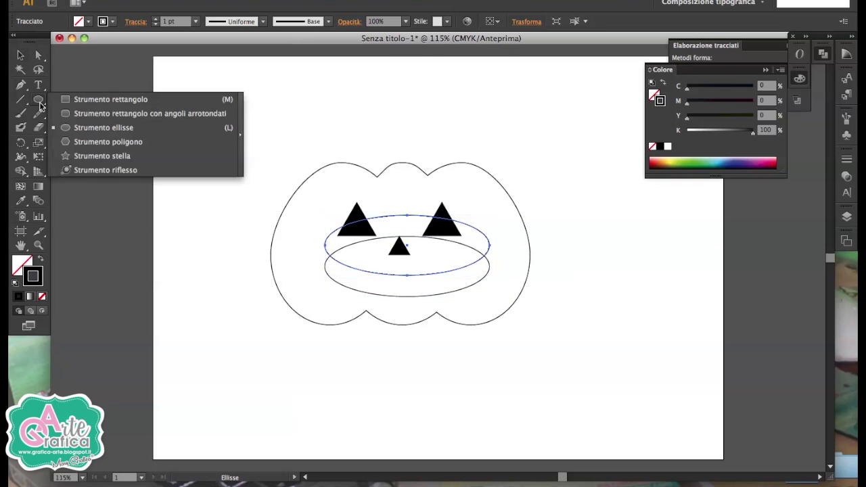
key(v)
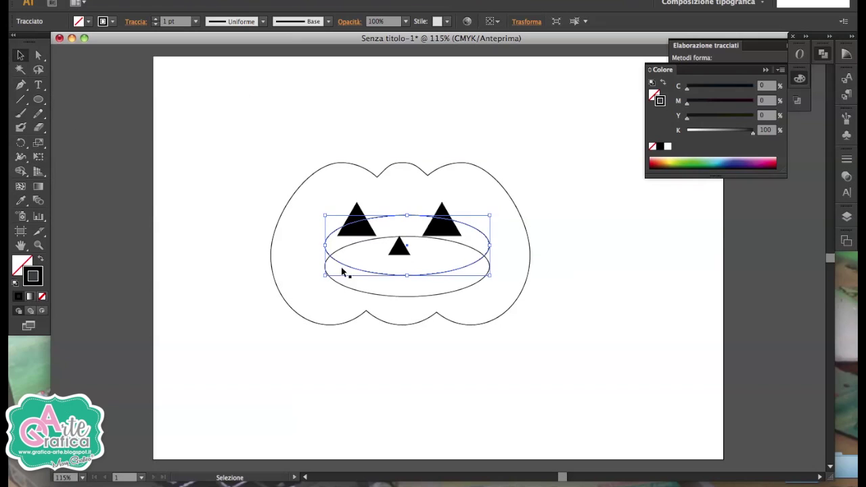
shift+click(352, 291)
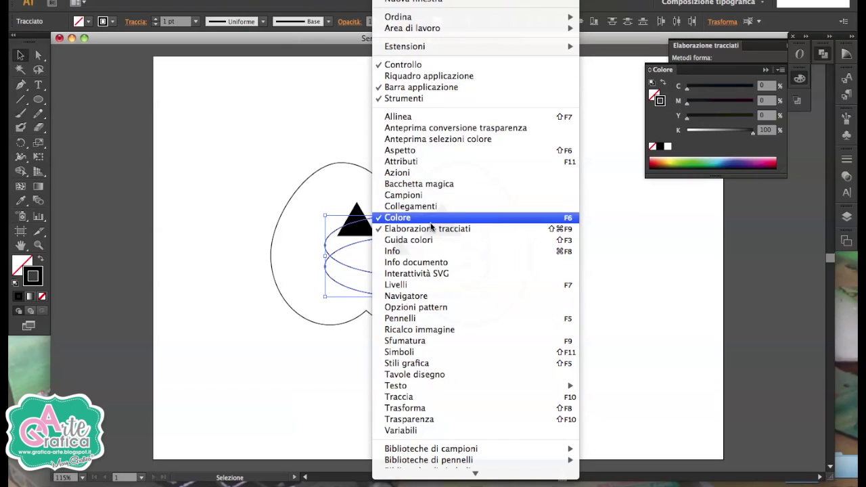
click(433, 216)
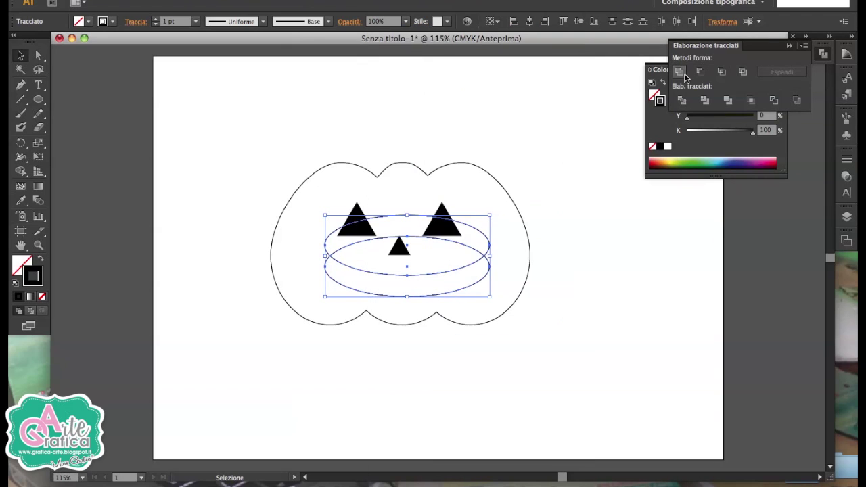
click(702, 72)
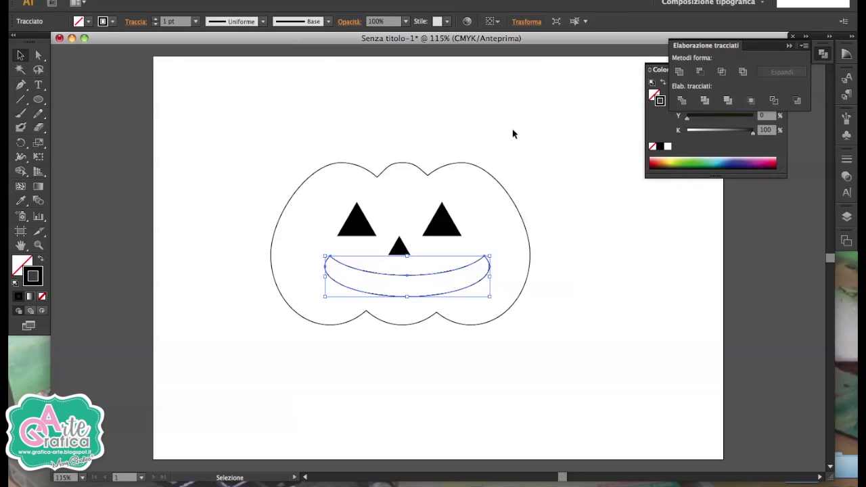
click(488, 269)
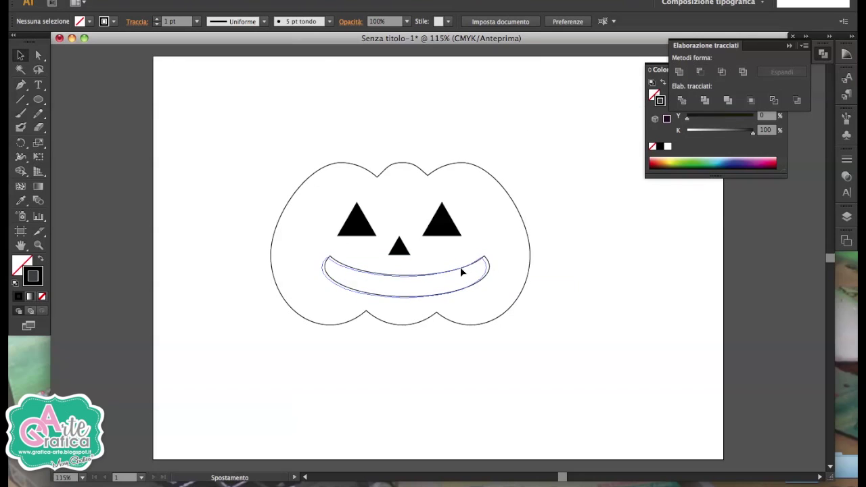
click(461, 266)
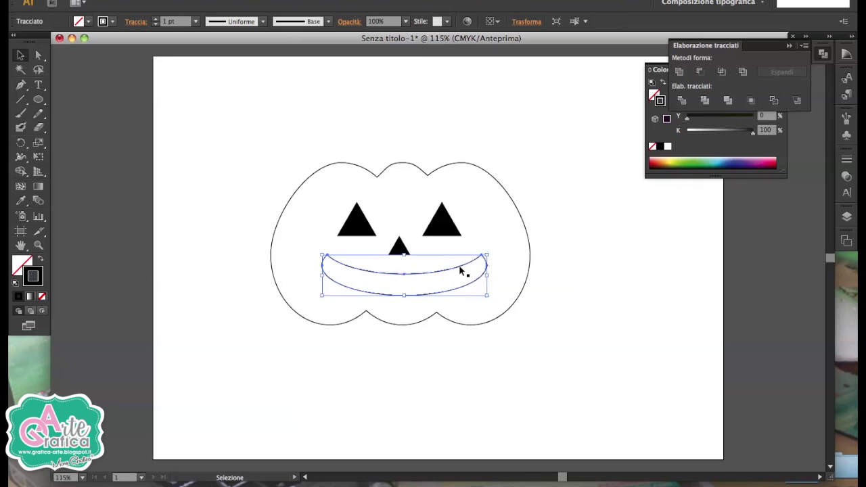
click(42, 99)
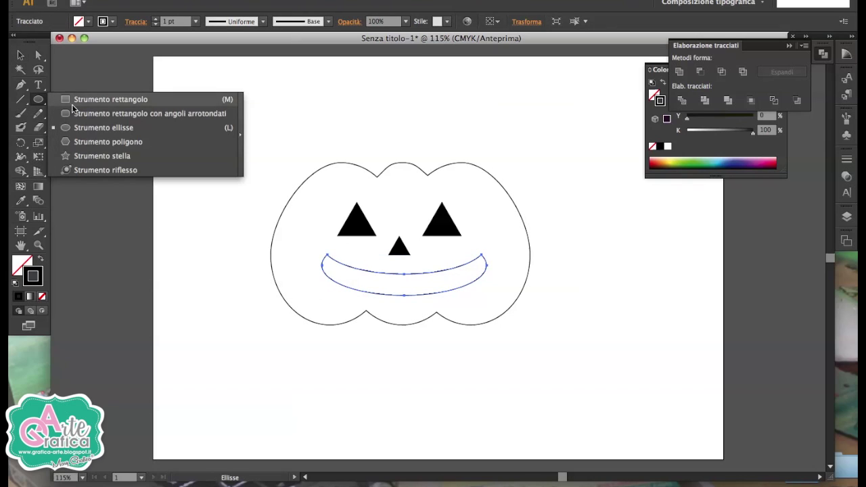
- Draw a small square tooth on the mouth's right and a slightly tilted copy on the left
click(74, 101)
drag(437, 268, 461, 290)
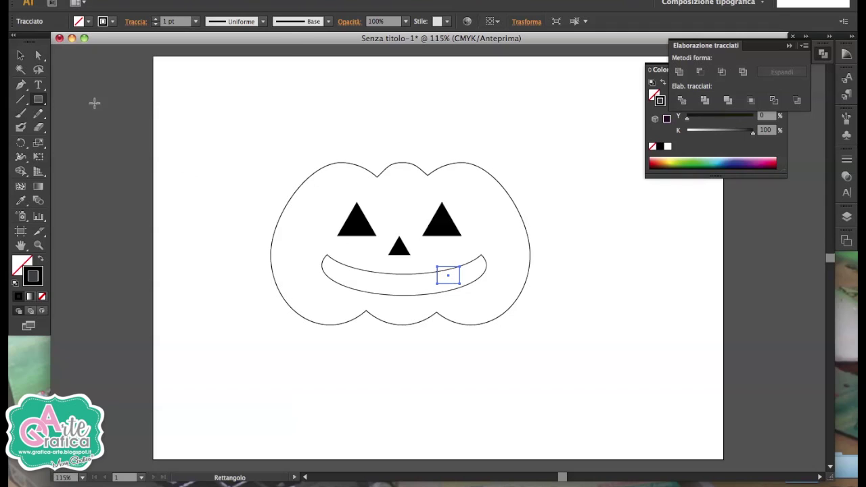
click(20, 55)
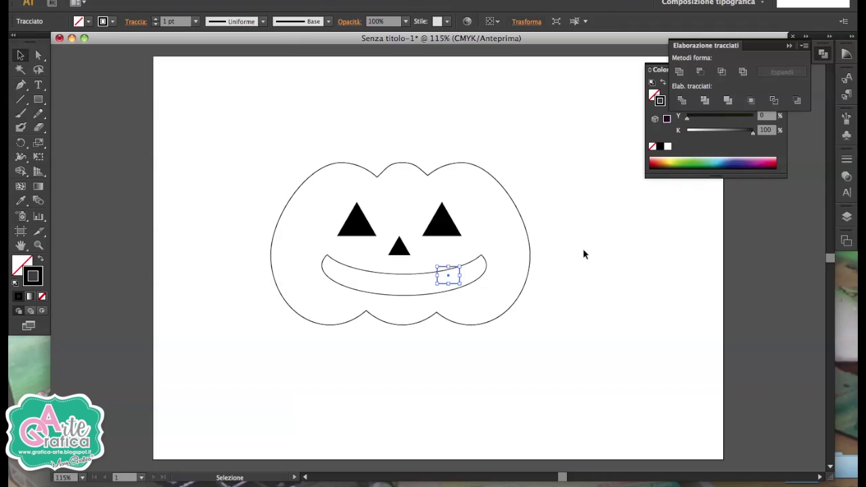
click(542, 268)
drag(460, 273, 375, 280)
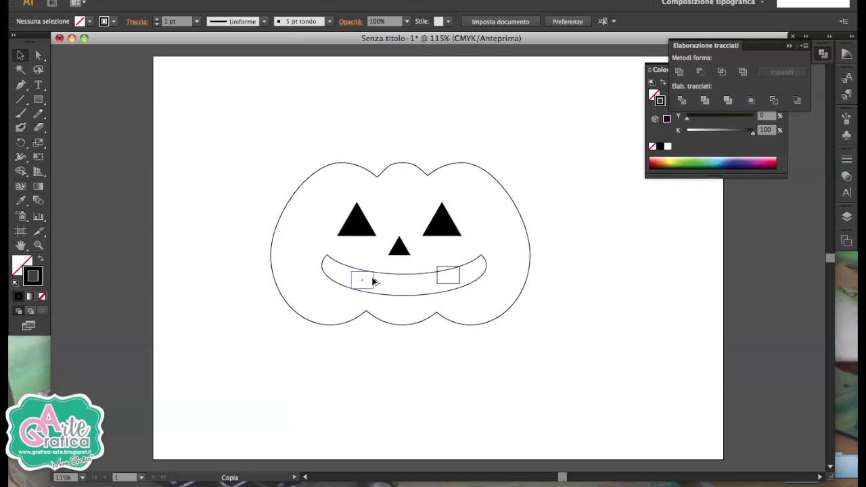
drag(375, 280, 372, 276)
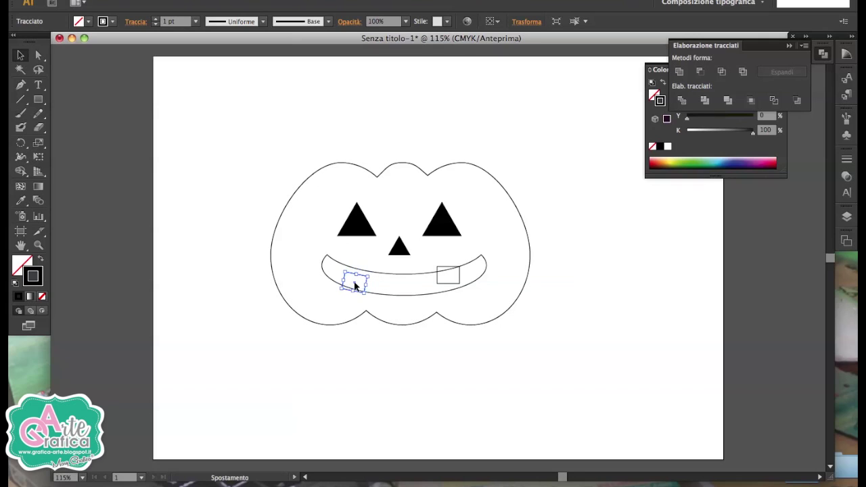
click(479, 288)
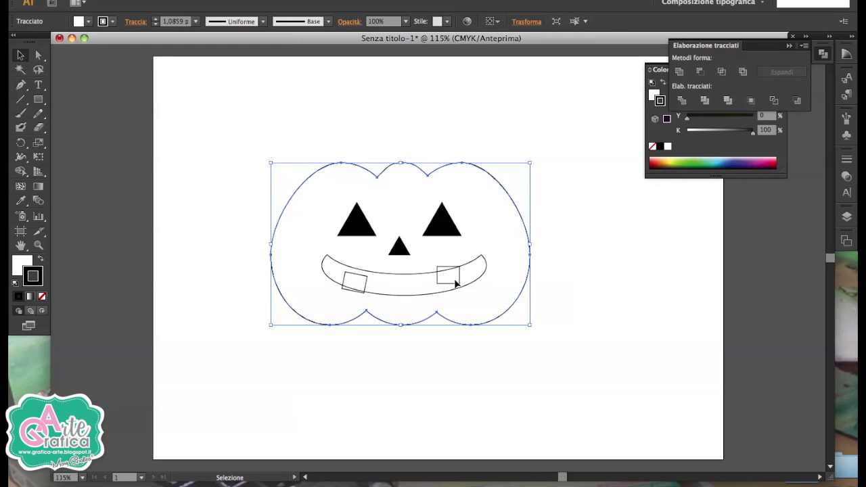
- Fill the mouth and teeth black with no stroke and divide them with Pathfinder
click(329, 271)
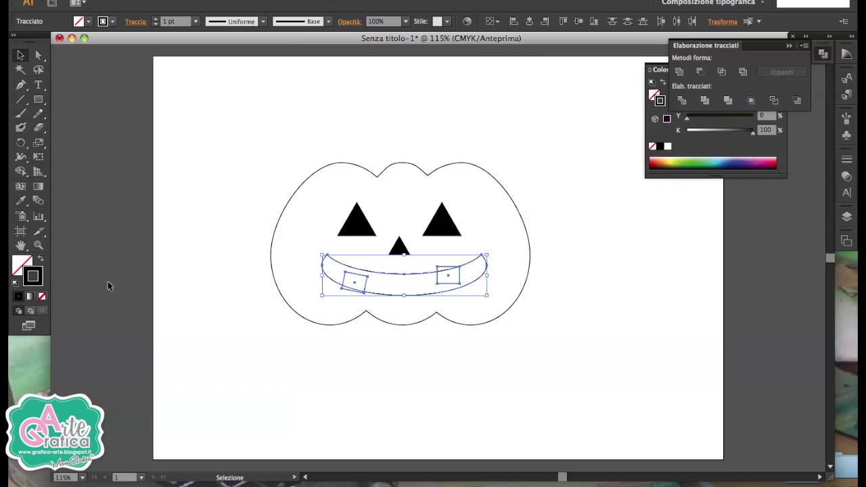
click(40, 261)
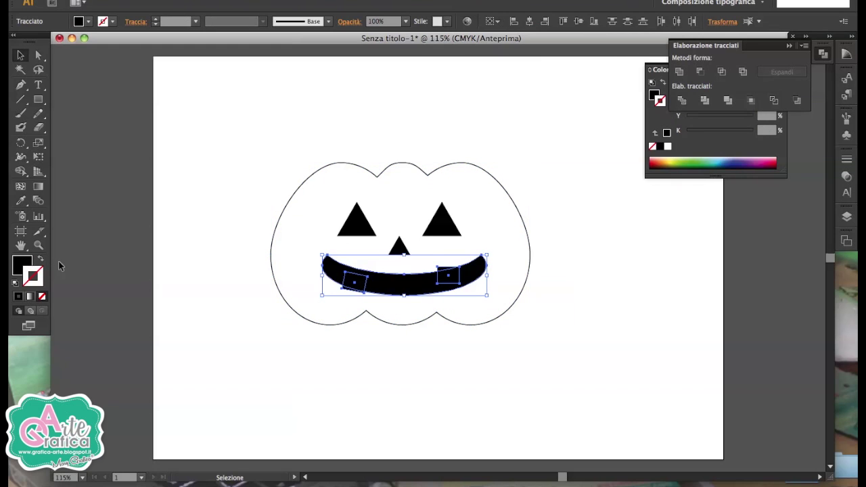
click(681, 101)
- Delete the two tooth pieces to leave square notches in the black mouth
click(38, 55)
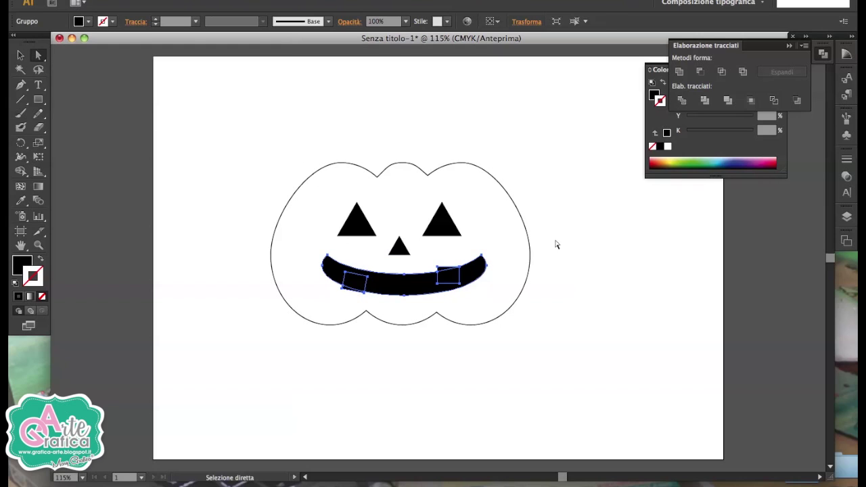
click(598, 256)
click(444, 270)
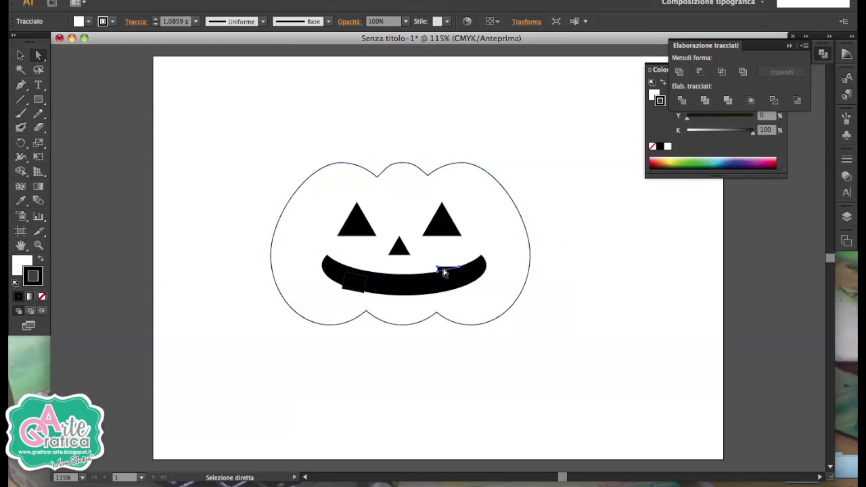
key(Delete)
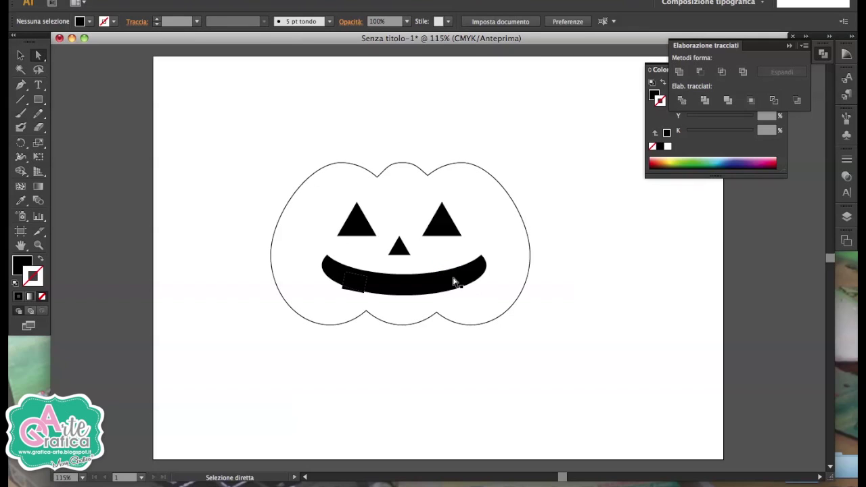
drag(345, 291, 358, 288)
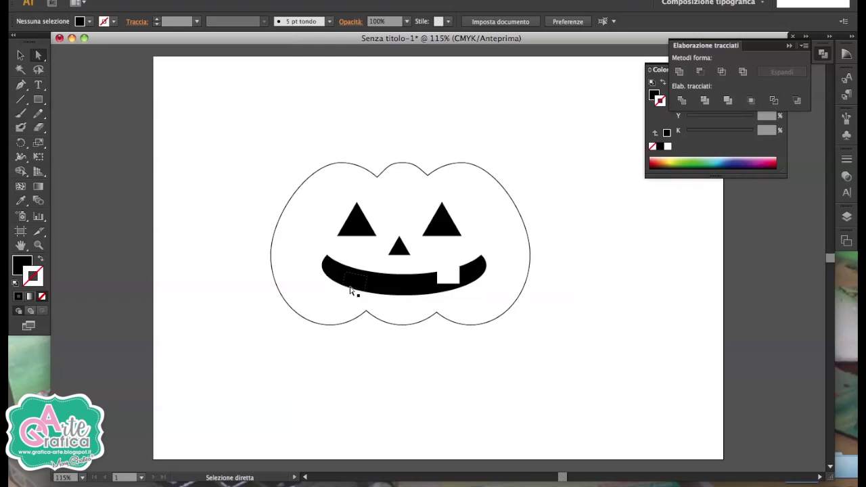
key(ctrl+shift+a)
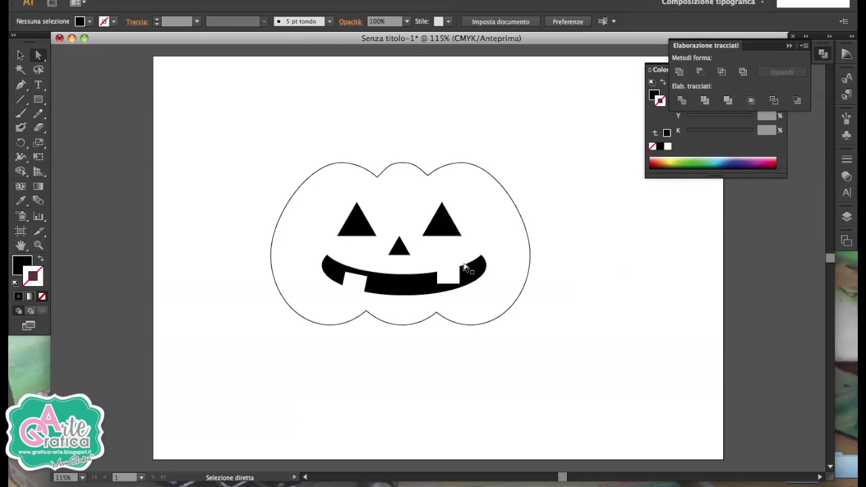
click(22, 56)
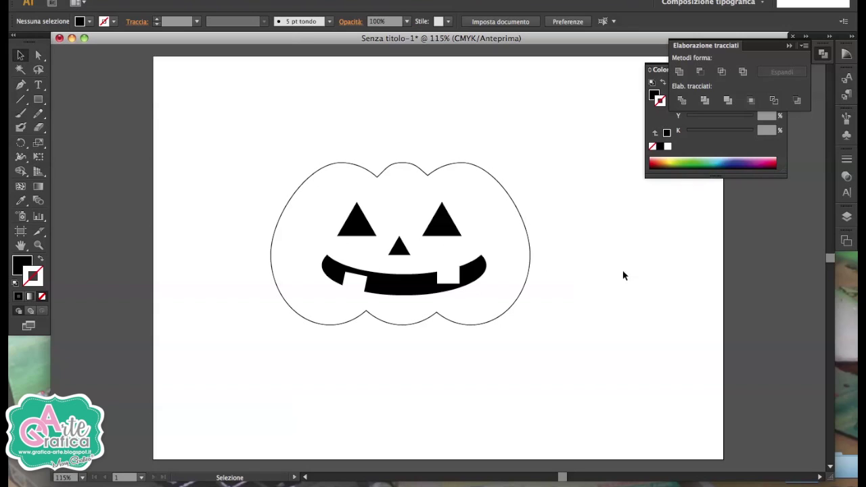
- Draw a flat black ellipse across the pumpkin's top as the hat brim
drag(242, 122, 218, 170)
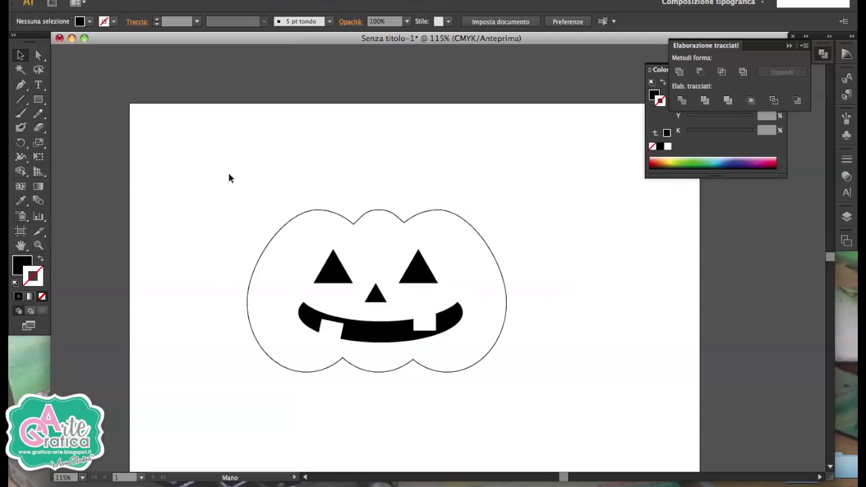
click(39, 100)
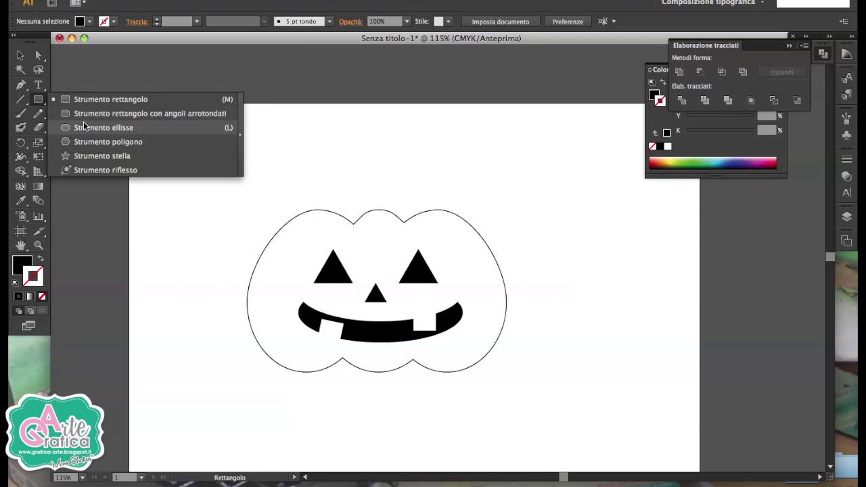
click(84, 127)
drag(270, 179, 486, 231)
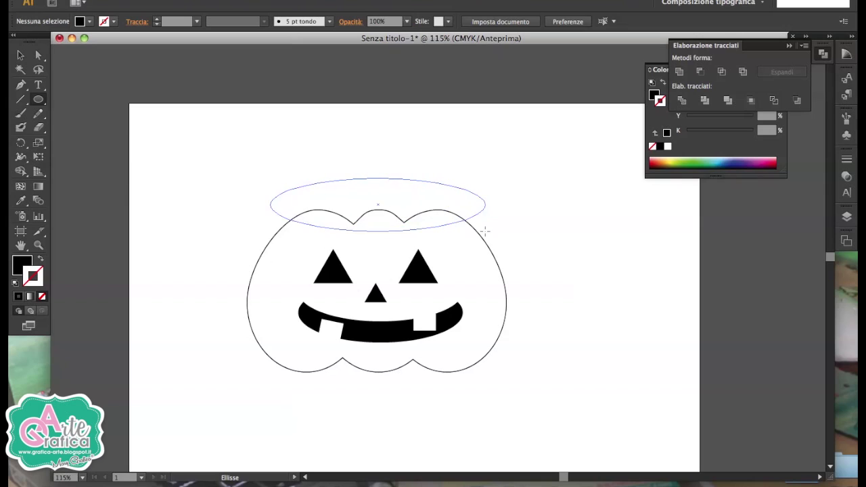
- Pull the brim's right end down into a drooping cap, then narrow the whole drawing
click(40, 57)
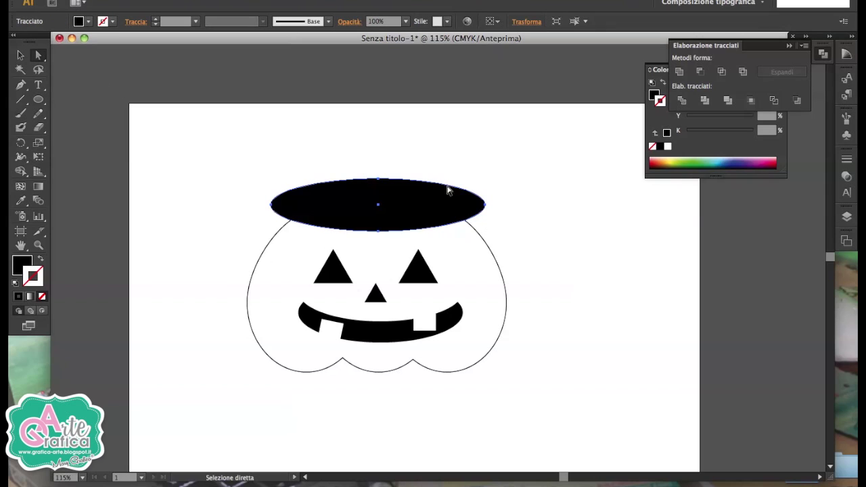
click(485, 204)
drag(487, 209, 490, 249)
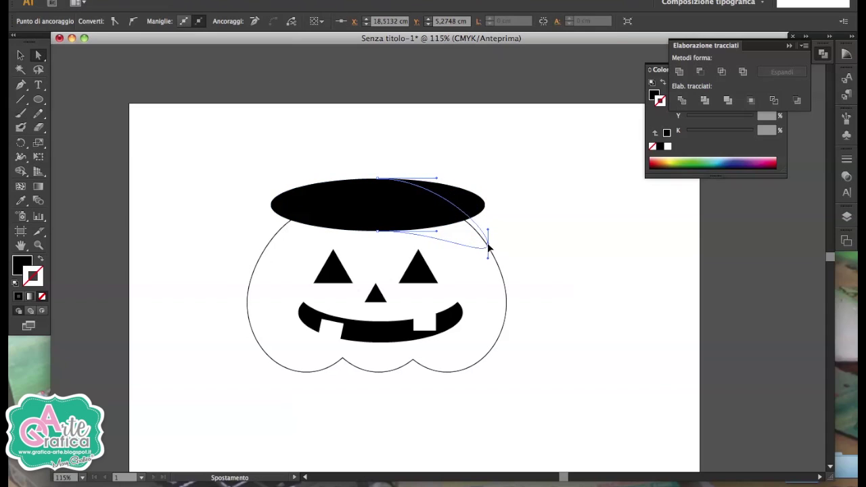
drag(416, 197, 434, 193)
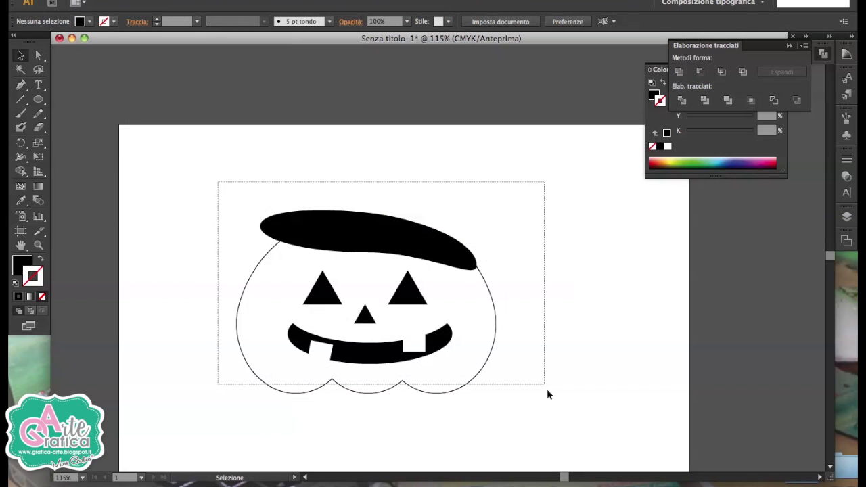
key(ctrl+a)
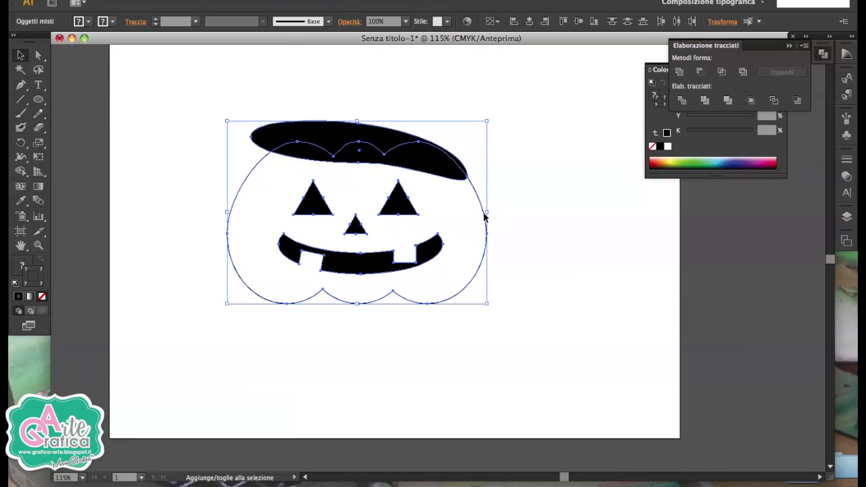
drag(485, 212, 424, 218)
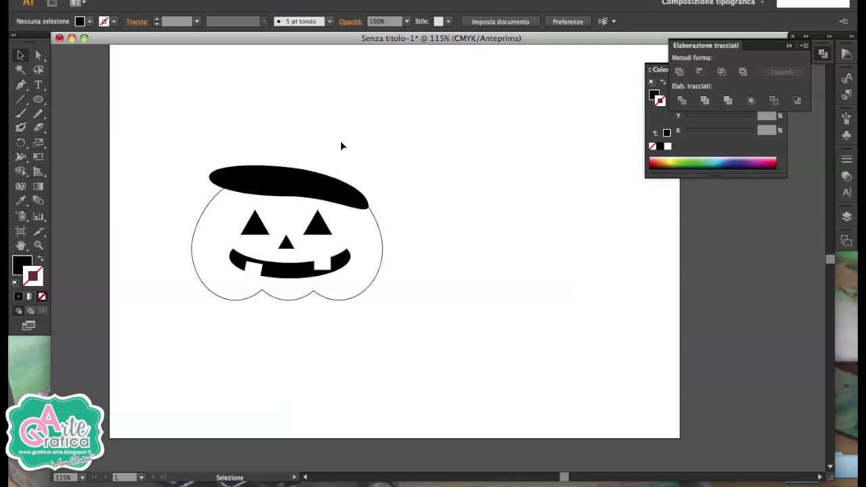
- Pen-draw a closed black hat crown from the brim, curving up to a right-bent pointed tip
click(20, 85)
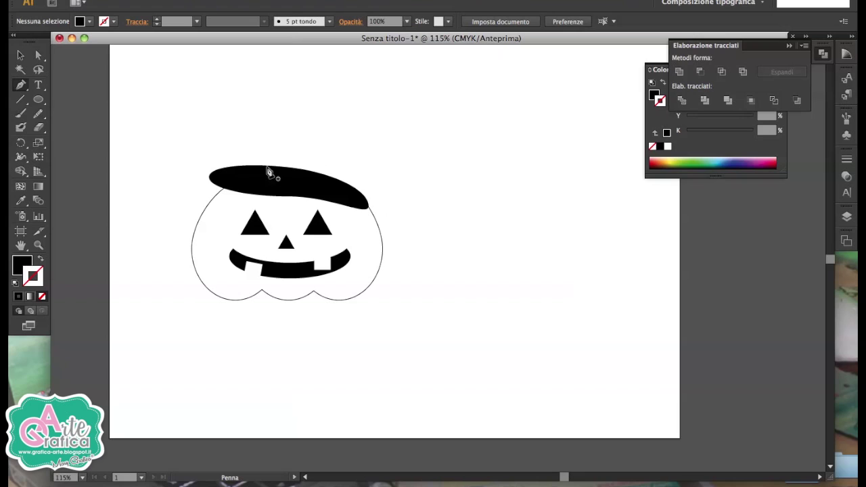
click(263, 168)
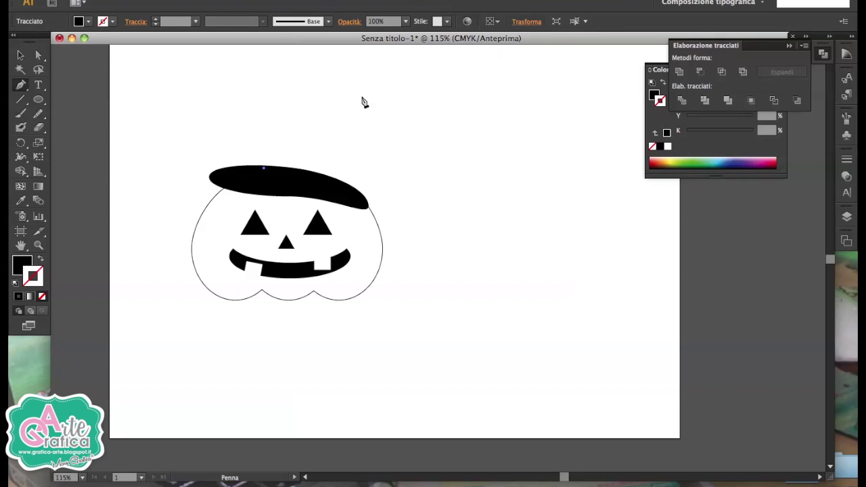
drag(372, 75, 408, 75)
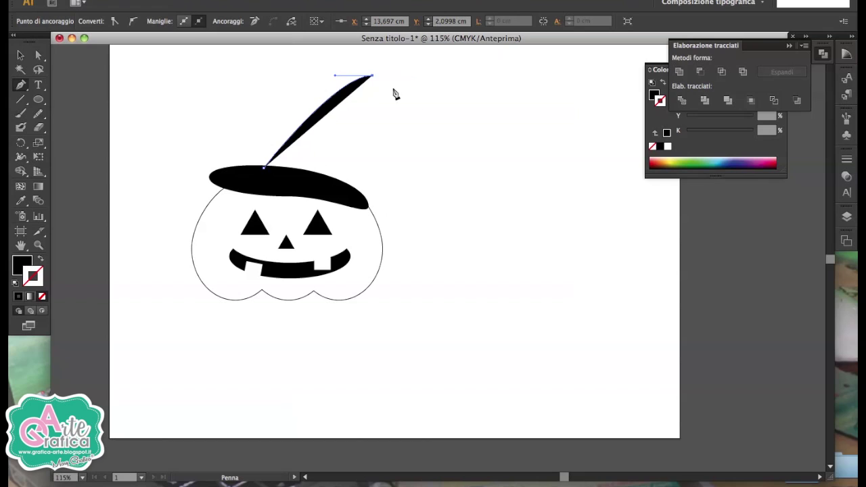
click(433, 96)
click(433, 116)
click(392, 105)
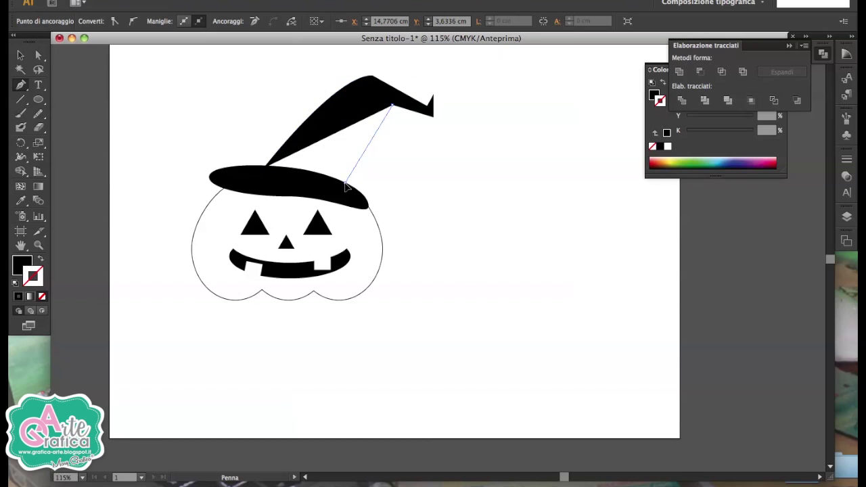
click(345, 184)
click(264, 169)
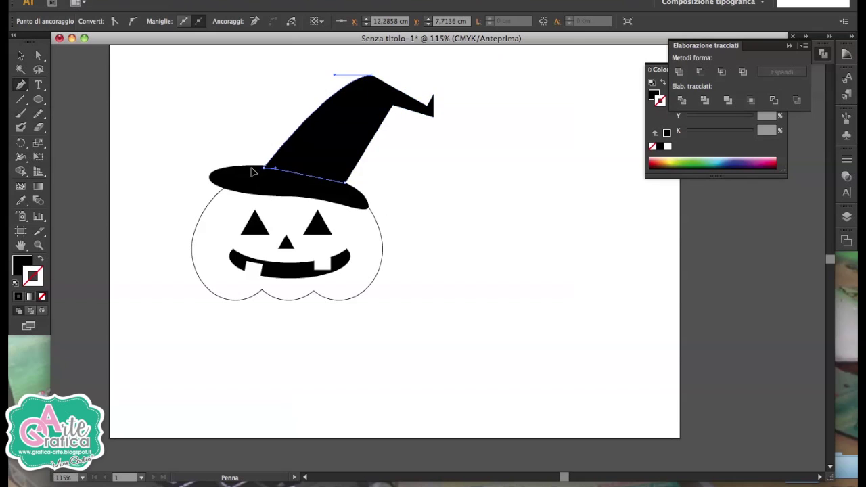
drag(249, 172, 271, 160)
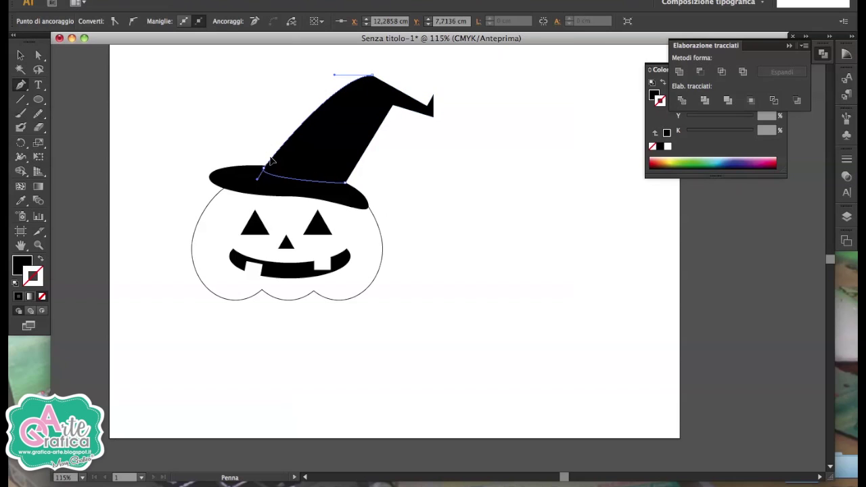
key(v)
click(478, 164)
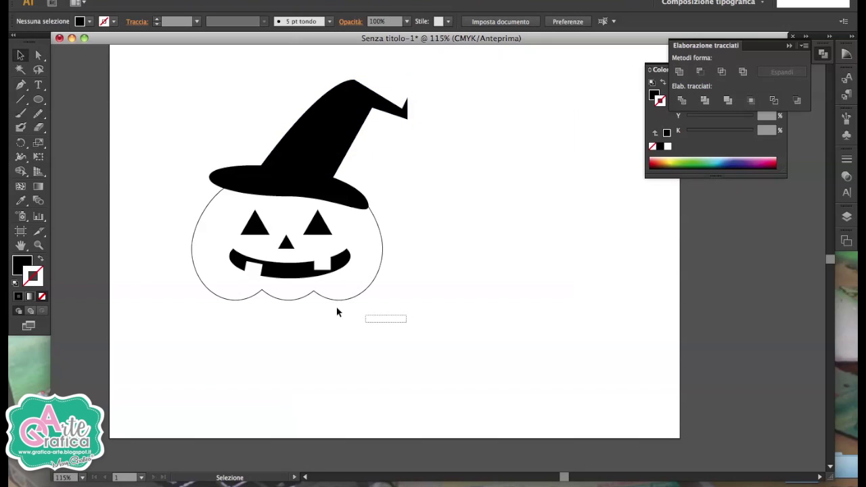
- Fill the pumpkin body with a red swatch from the Swatches panel
drag(338, 312, 238, 291)
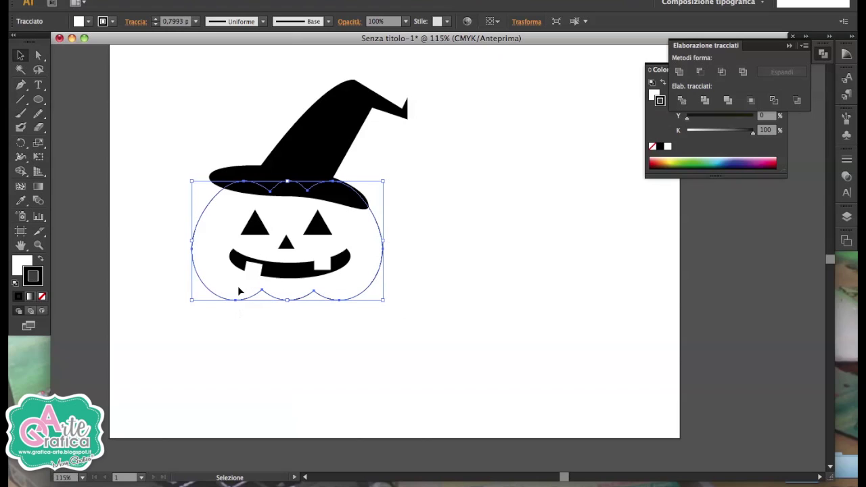
click(21, 264)
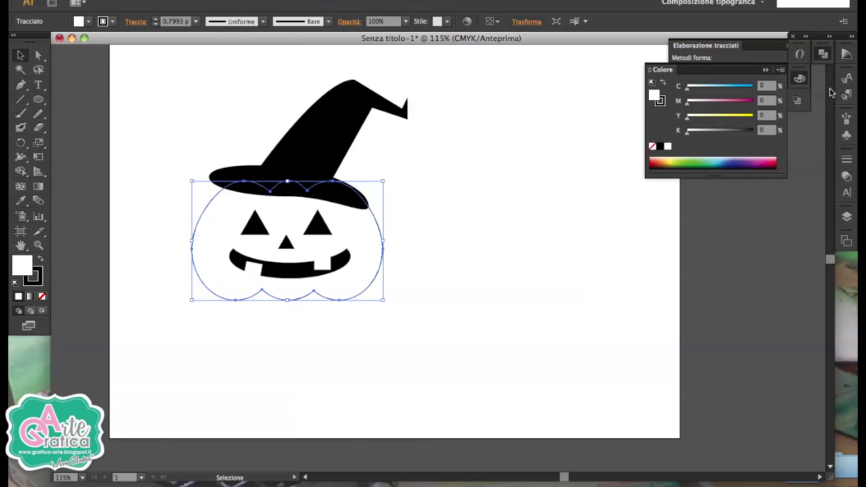
click(393, 0)
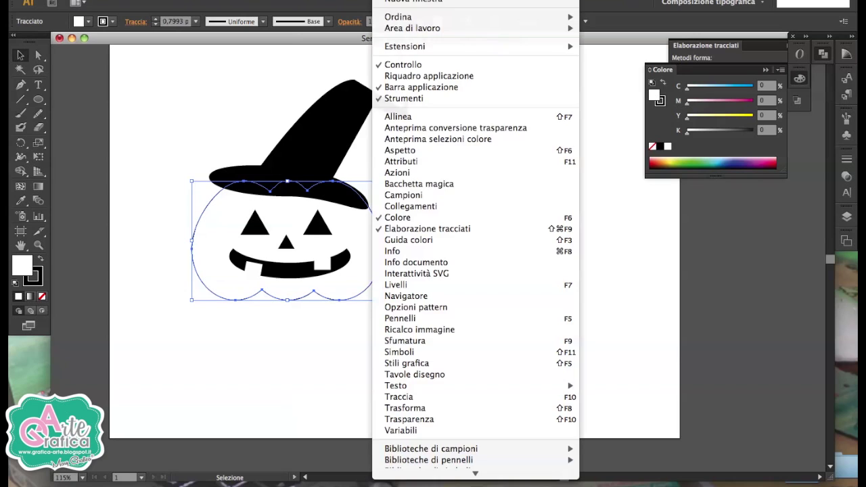
click(430, 196)
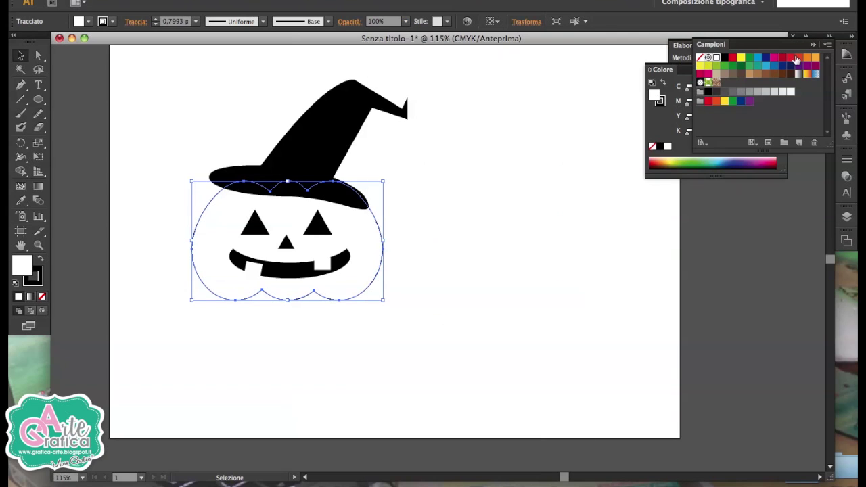
click(798, 58)
click(438, 251)
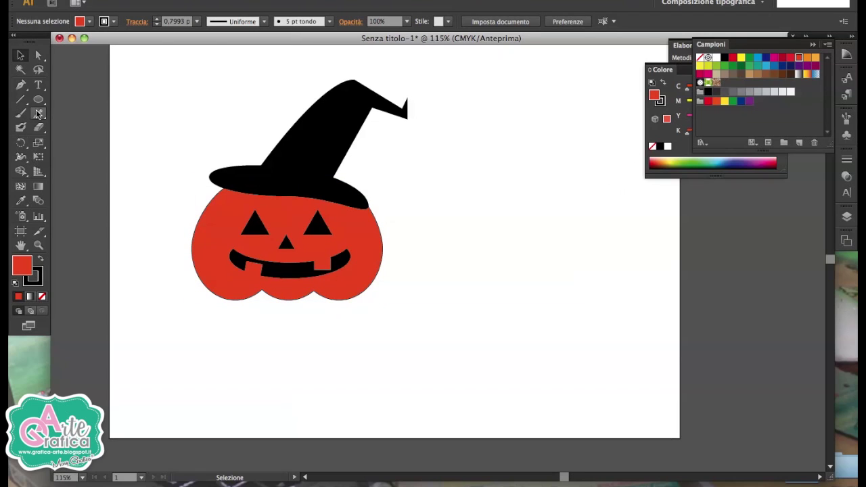
- Reselect the pumpkin body and show the Gradient panel
click(358, 251)
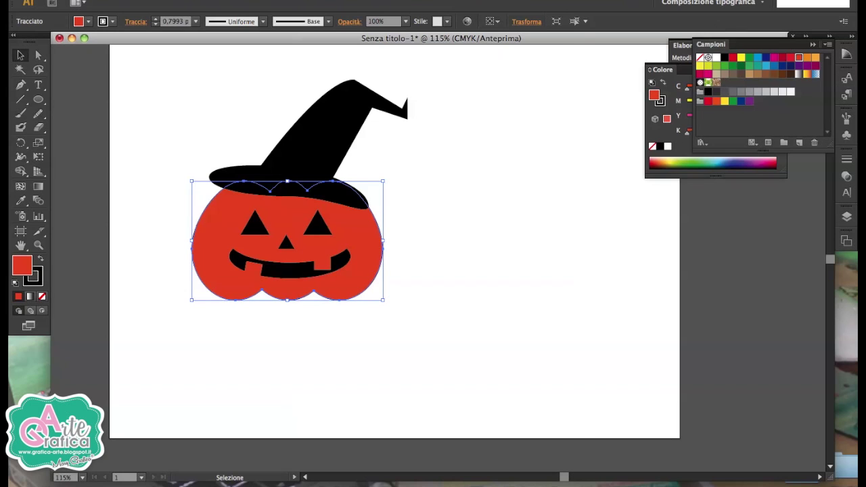
click(386, 0)
click(412, 342)
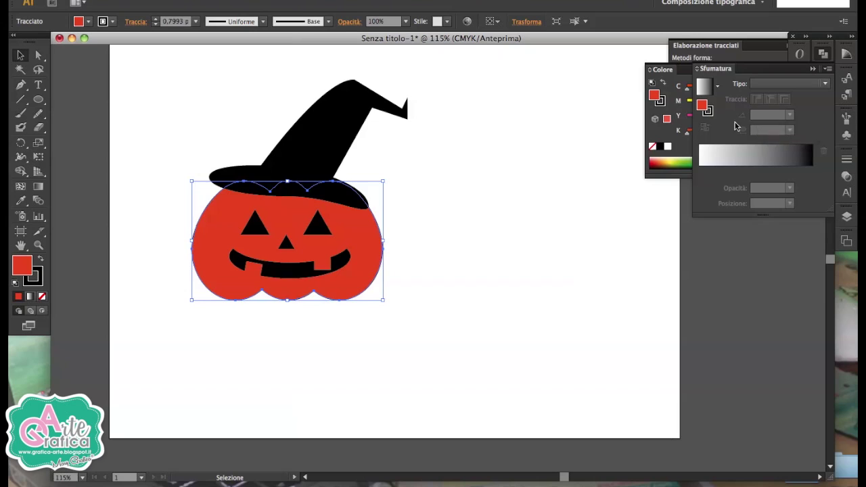
- Fill the pumpkin with a red-orange-red linear gradient and set its outline to 4 pt
mouse_move(657, 96)
mouse_down()
mouse_move(795, 161)
mouse_move(820, 217)
mouse_up()
click(789, 166)
drag(799, 171, 812, 172)
click(659, 70)
drag(726, 65, 542, 48)
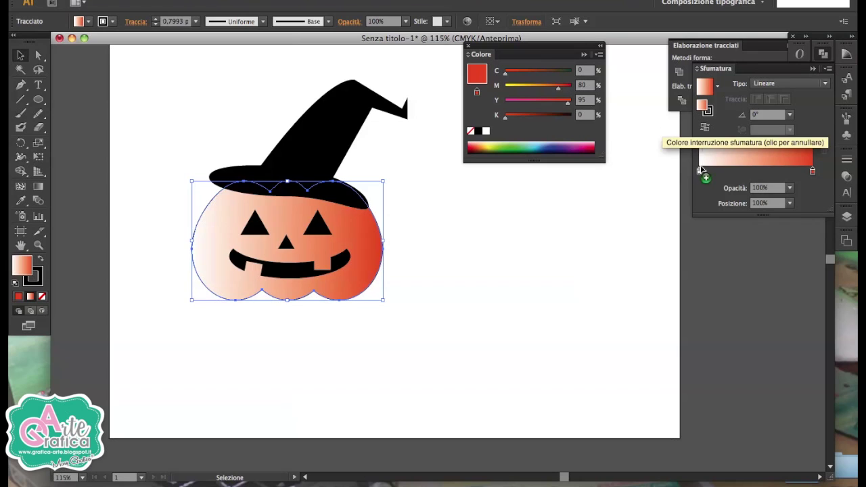
drag(496, 89, 701, 173)
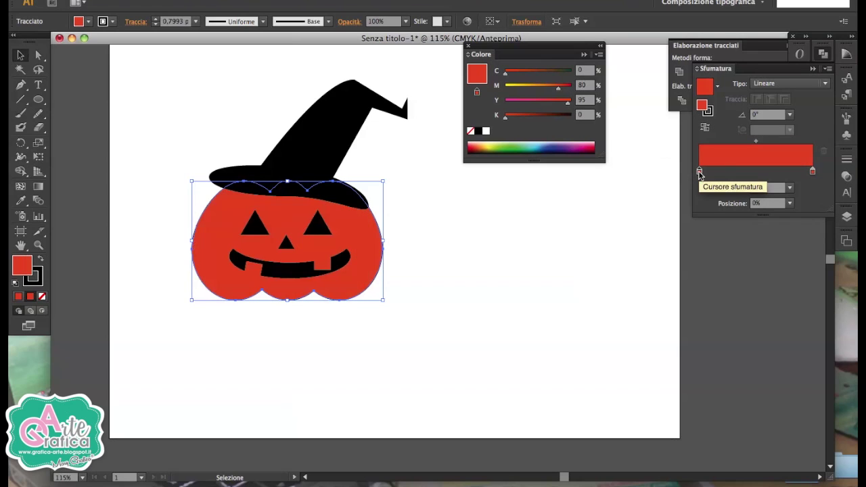
click(757, 170)
drag(558, 89, 534, 88)
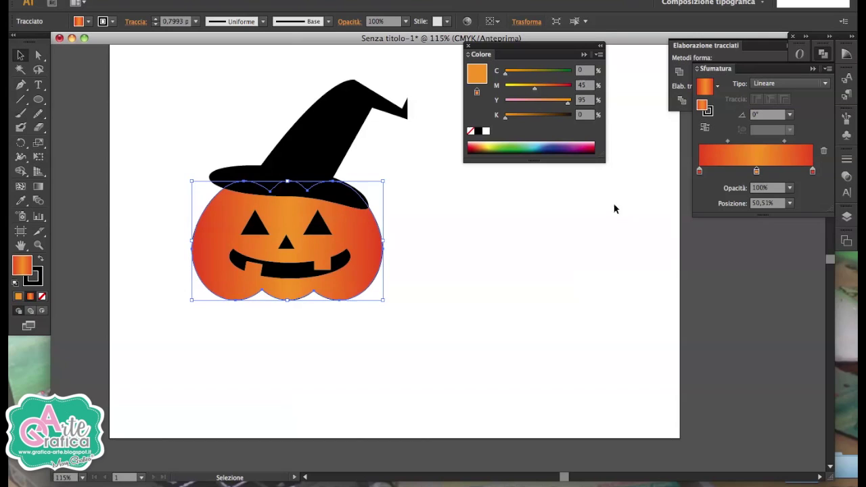
click(155, 19)
click(440, 289)
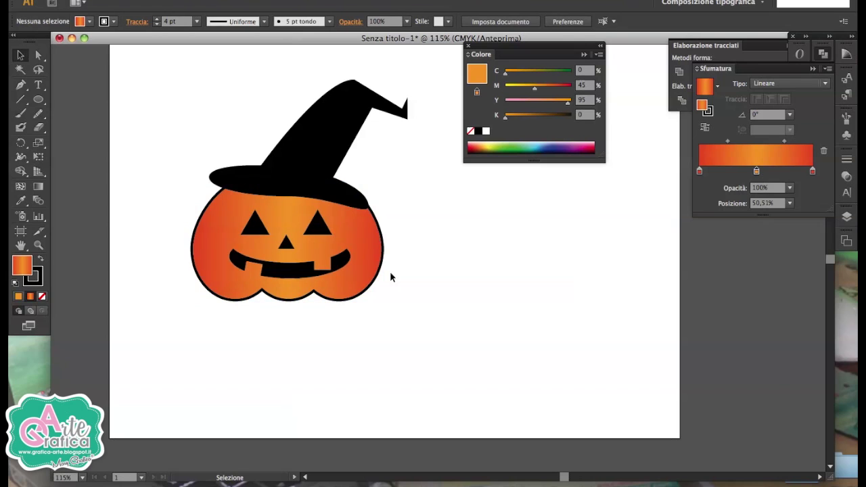
- Paint a purple brush stroke along the hat's base with the fill set to none
key(b)
click(799, 65)
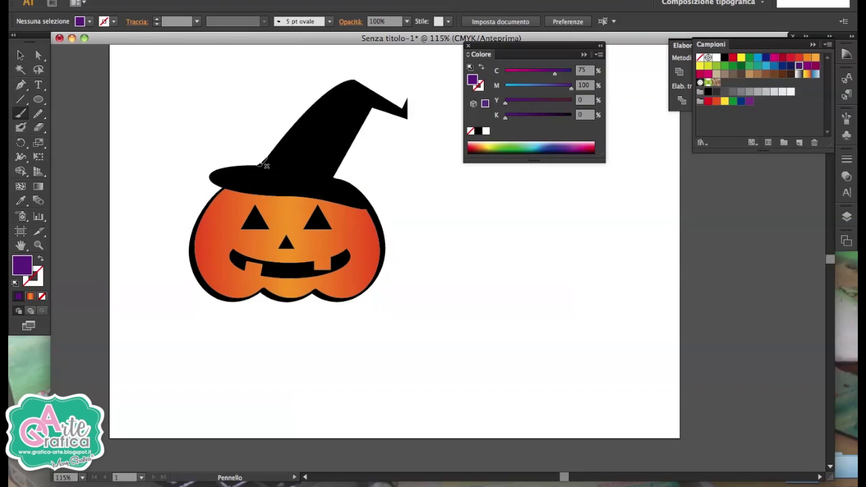
click(279, 21)
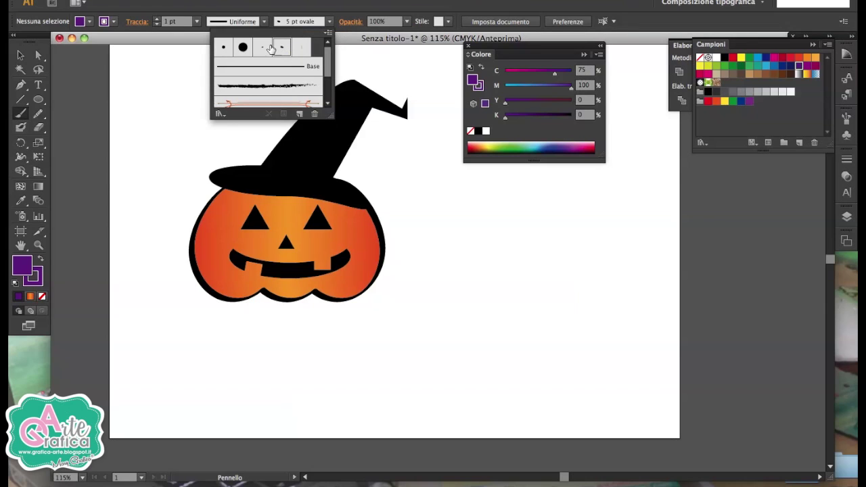
click(157, 19)
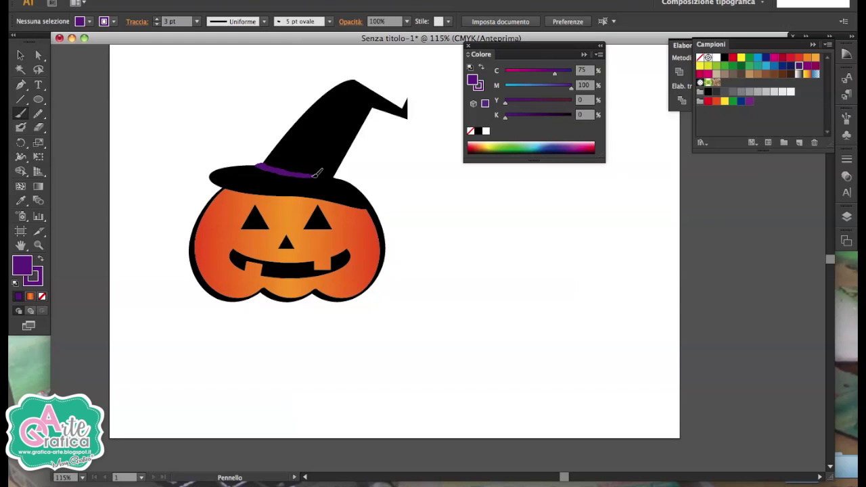
key(slash)
- Set the purple hat band's stroke weight to 5 pt
click(20, 55)
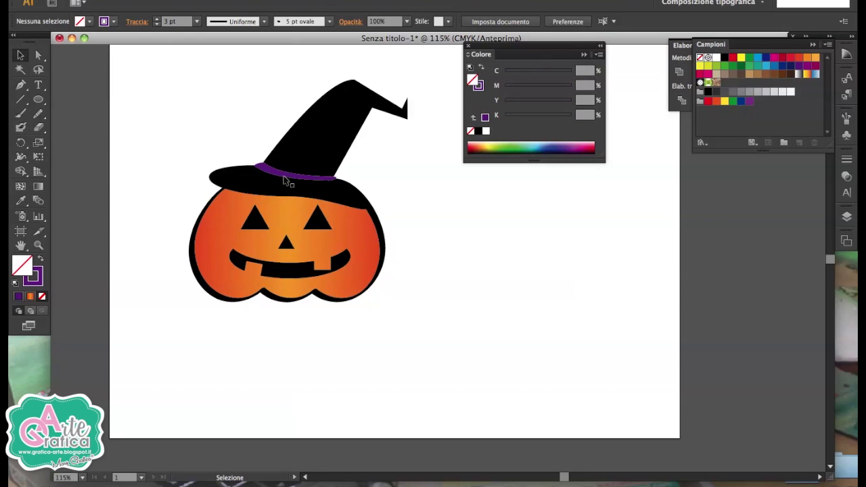
click(287, 176)
click(157, 18)
click(157, 19)
click(495, 279)
key(space)
drag(495, 279, 426, 276)
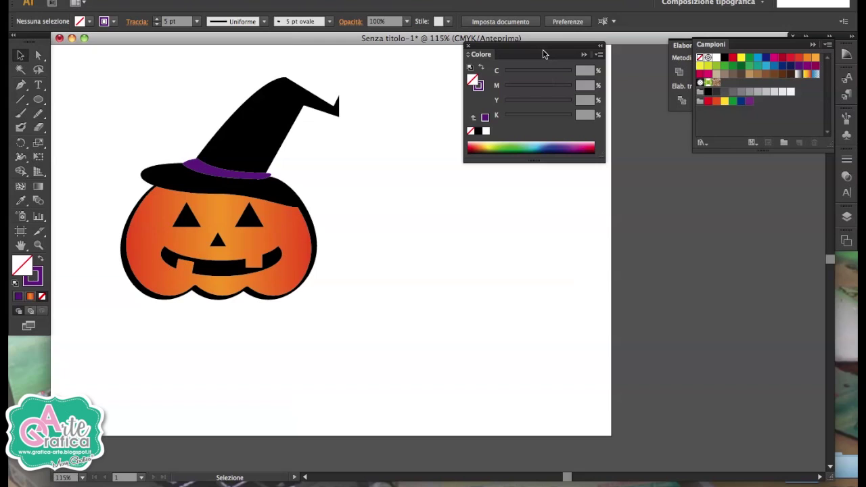
drag(541, 50, 721, 183)
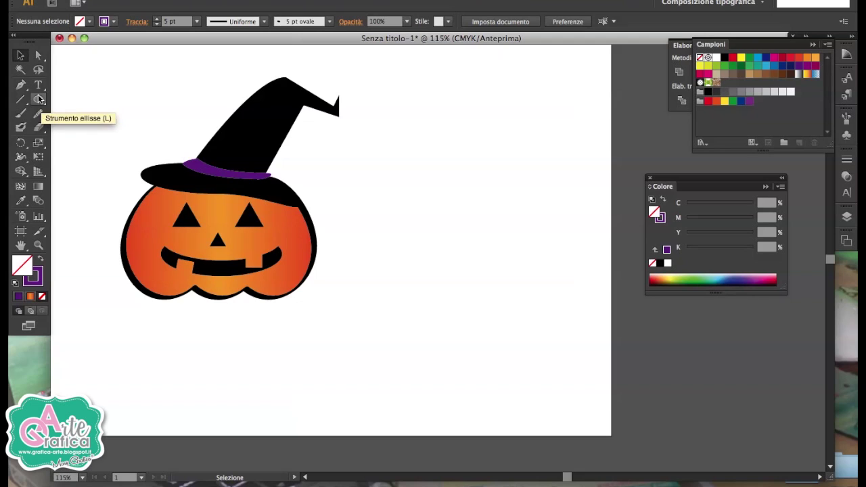
- Draw a square filled with the hat's black and move the pumpkin further left
drag(39, 100, 67, 98)
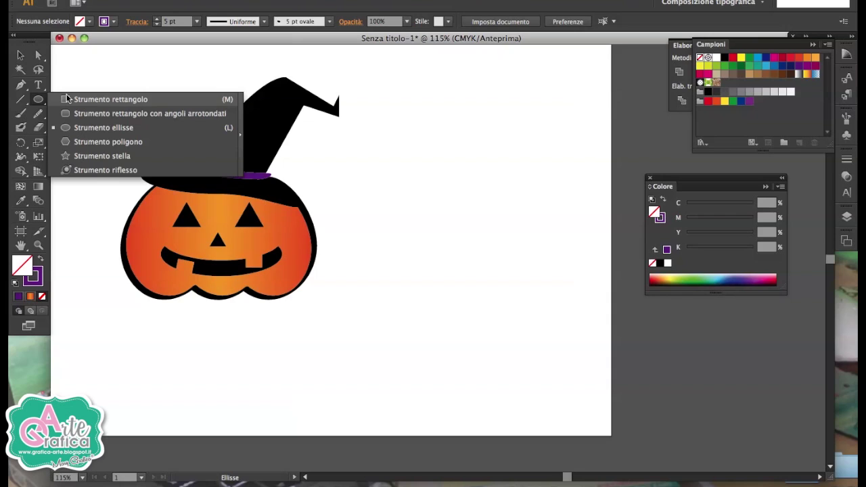
click(67, 99)
mouse_move(400, 157)
mouse_down()
mouse_move(537, 304)
mouse_move(563, 309)
mouse_move(565, 323)
mouse_up()
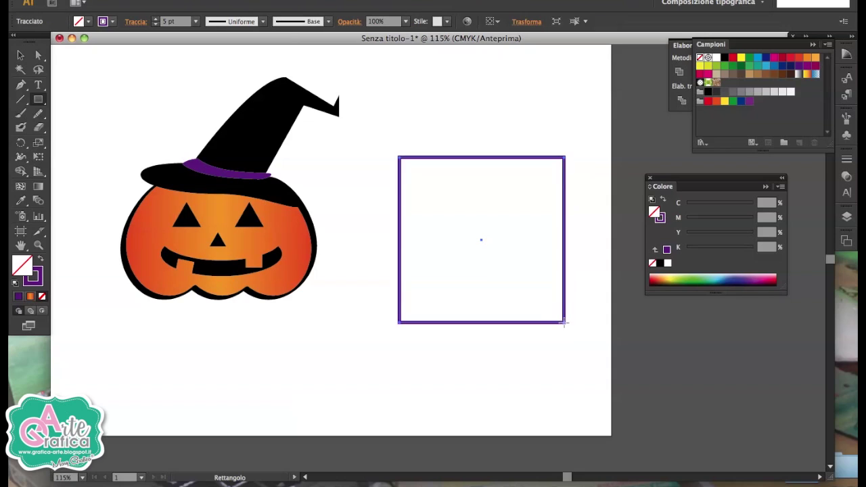
click(21, 201)
click(222, 147)
click(21, 55)
mouse_move(153, 112)
mouse_down()
mouse_move(308, 276)
mouse_move(249, 275)
mouse_up()
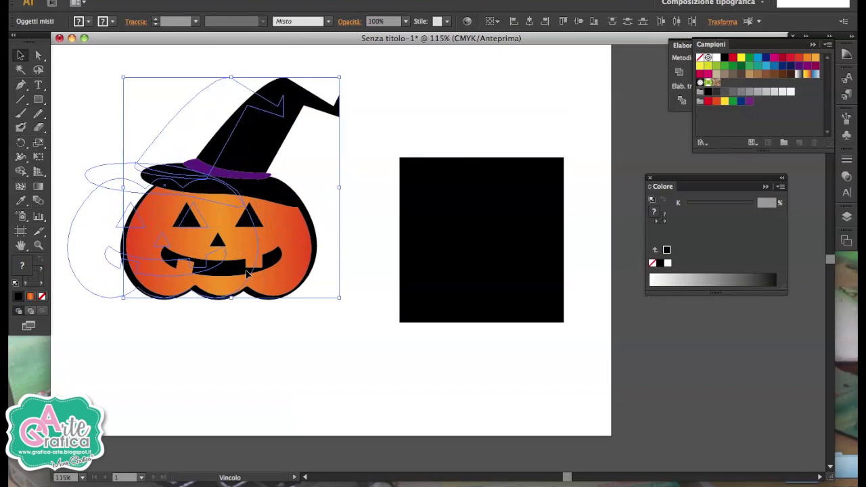
- Pull the square's top corners outward into a trapezoid wider at the top
drag(404, 169, 375, 170)
click(39, 55)
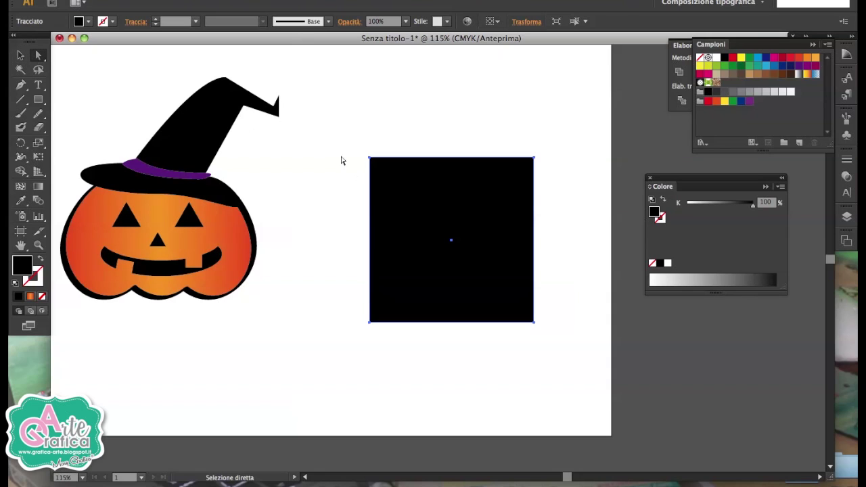
drag(370, 158, 342, 158)
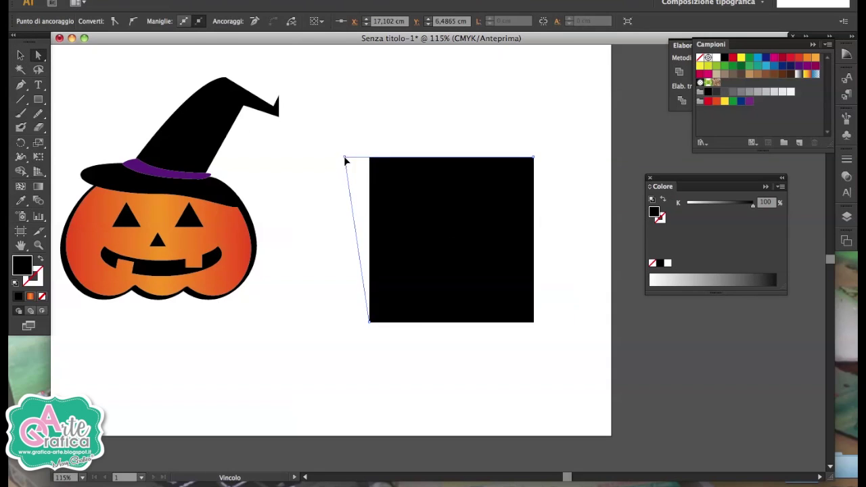
drag(535, 160, 567, 157)
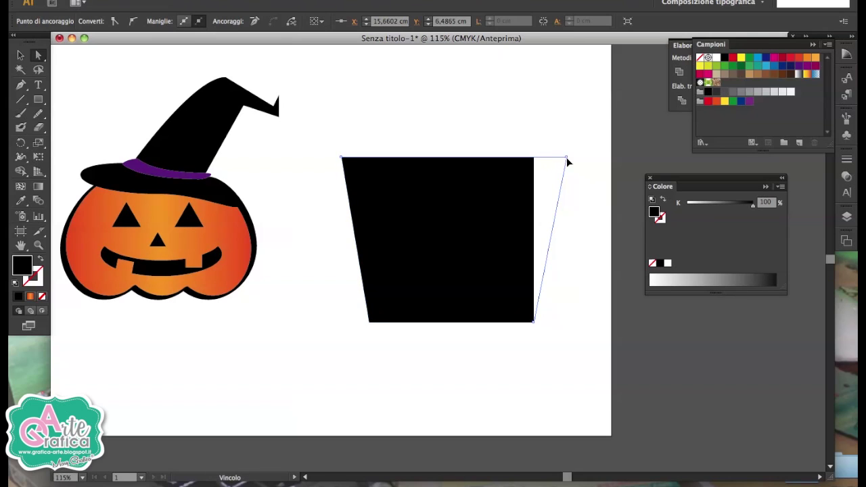
click(572, 128)
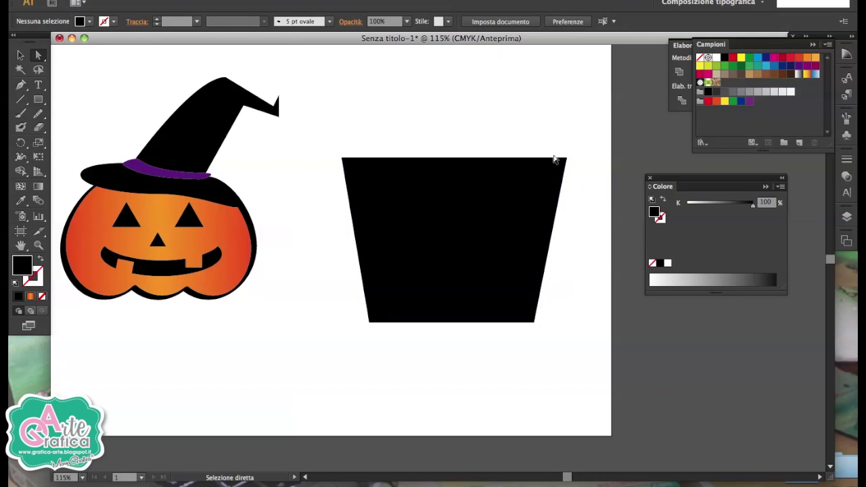
drag(38, 99, 96, 96)
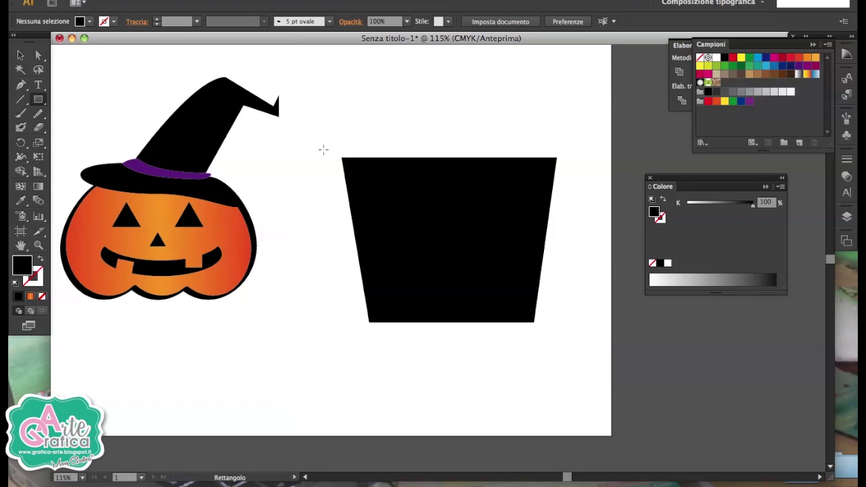
- Draw a tall black post and a copy, tilt the left one, and seat both on the trapezoid
drag(362, 85, 393, 188)
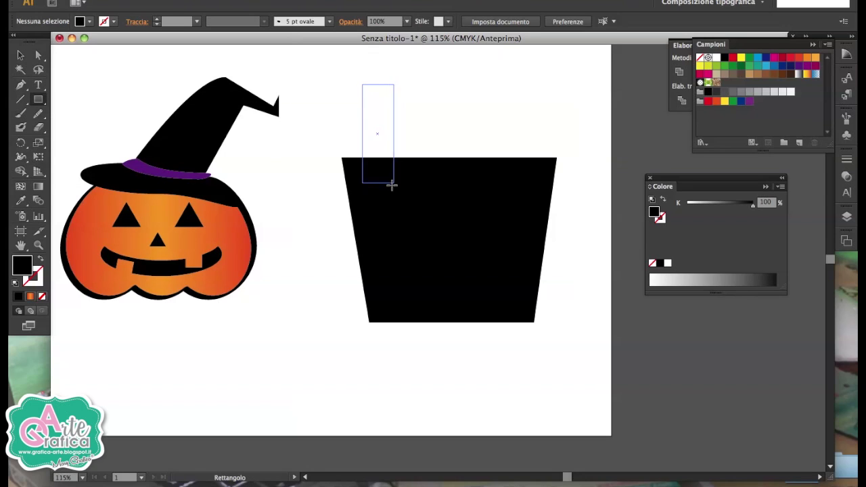
click(21, 55)
mouse_move(377, 135)
mouse_down()
mouse_move(458, 142)
mouse_move(414, 217)
mouse_up()
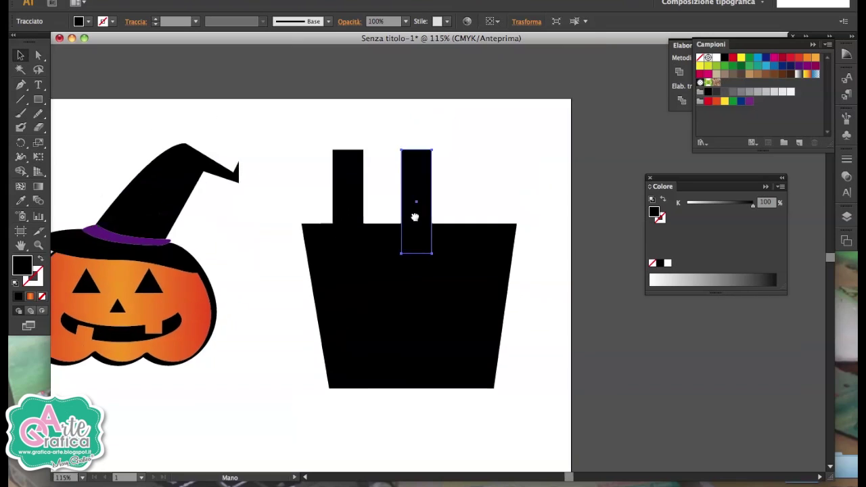
drag(412, 158, 412, 138)
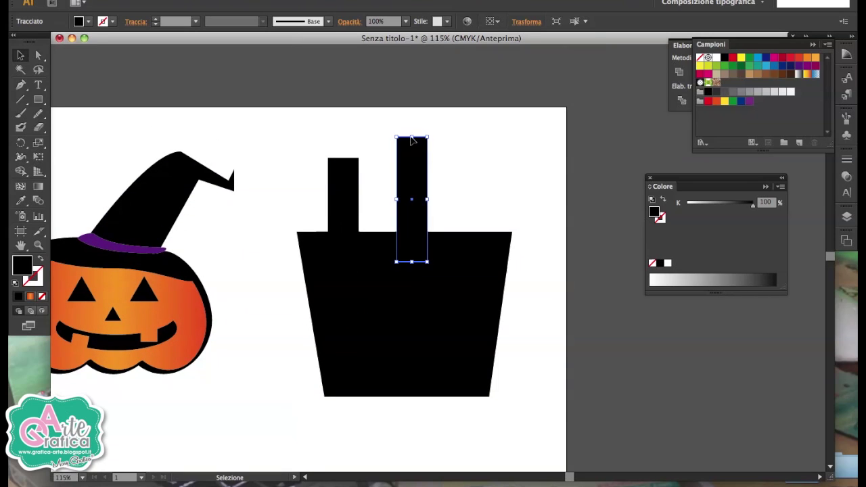
click(342, 197)
drag(376, 266, 375, 270)
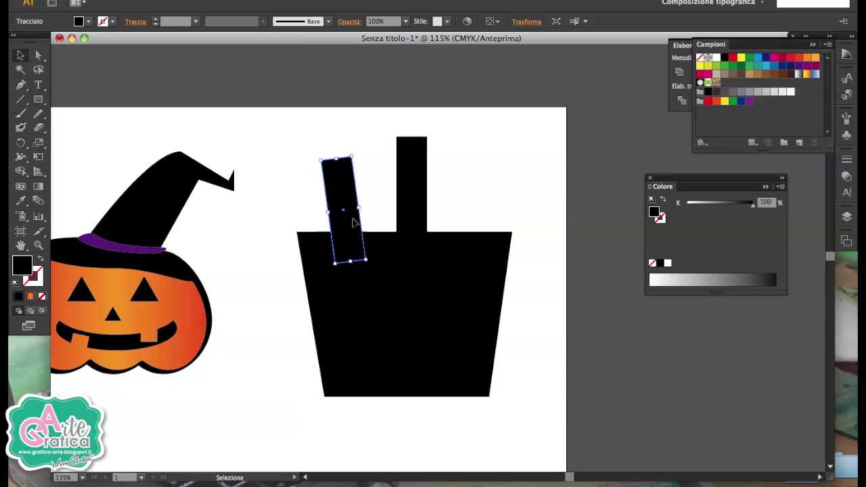
drag(410, 236, 411, 270)
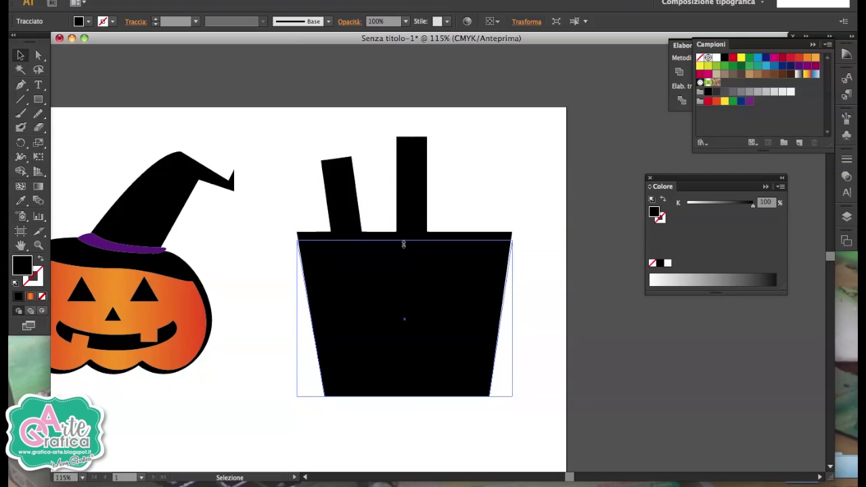
click(411, 203)
shift+click(320, 194)
drag(339, 203, 338, 229)
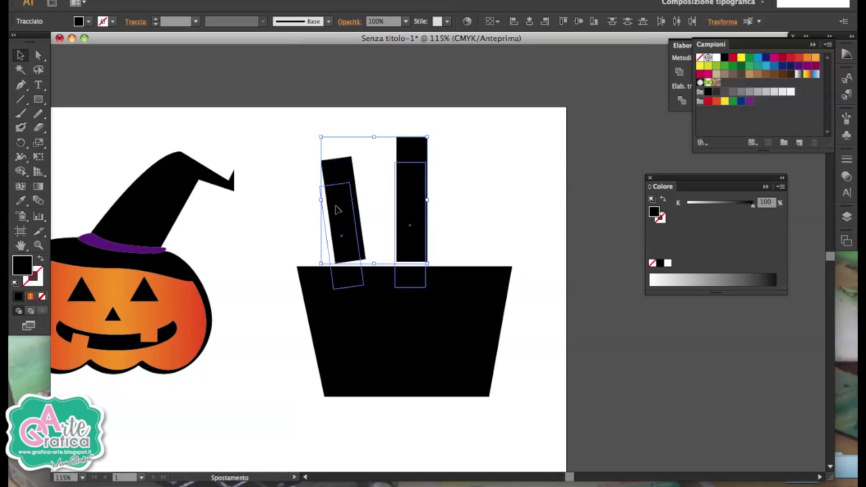
click(451, 230)
- Duplicate the tilted post as a right post leaning outward near the base's edge
drag(450, 231, 463, 229)
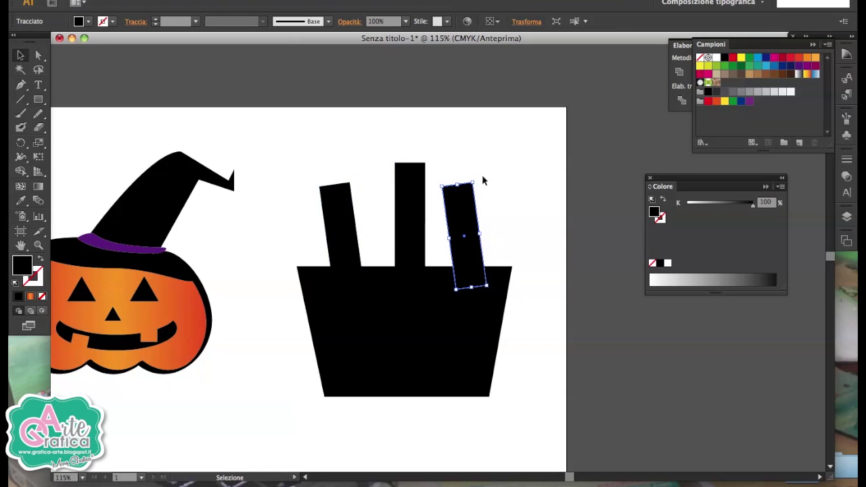
drag(473, 178, 499, 180)
drag(464, 237, 480, 238)
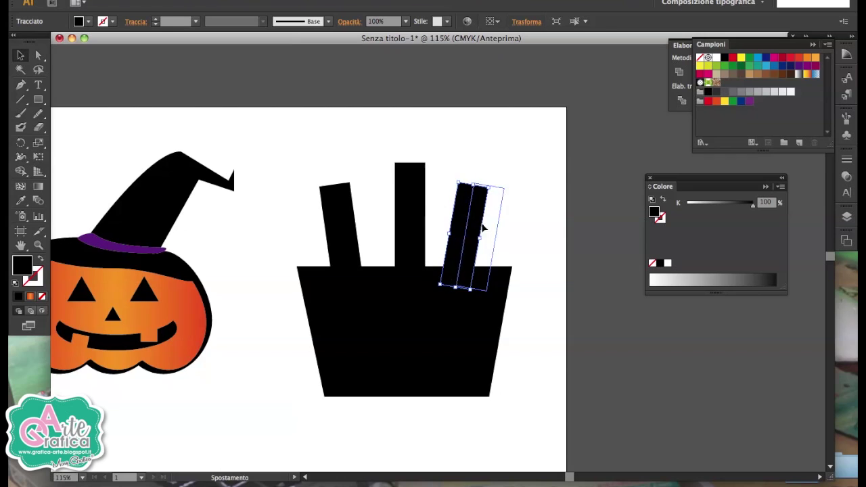
click(351, 132)
drag(38, 100, 97, 153)
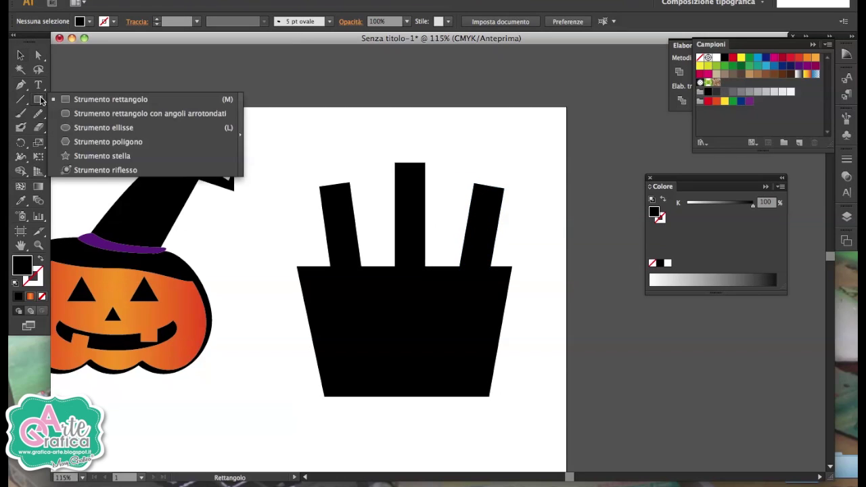
- Make a three-point star triangle roof, flip it upward, and cap the widened middle post
click(97, 154)
click(311, 162)
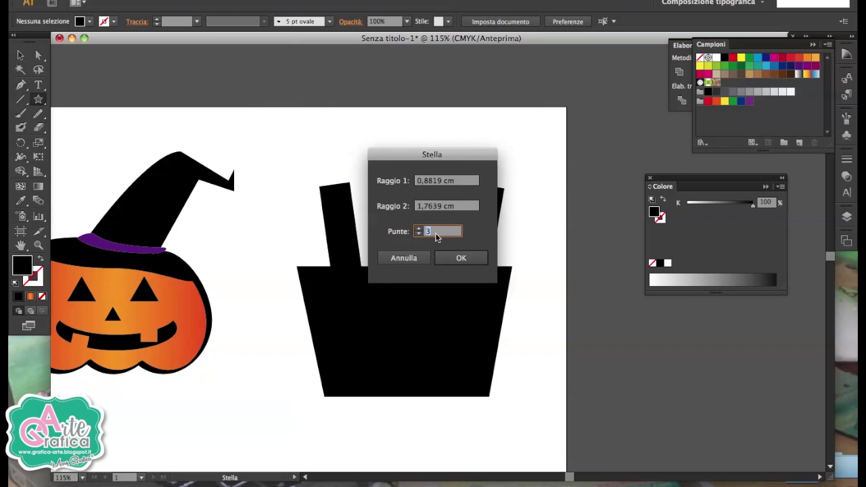
click(461, 257)
click(21, 55)
drag(344, 139, 277, 202)
drag(322, 180, 420, 170)
click(402, 265)
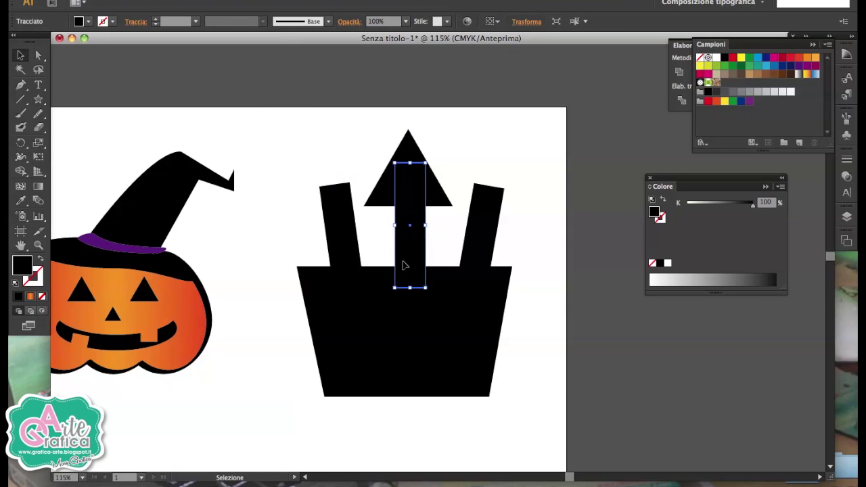
drag(392, 225, 379, 225)
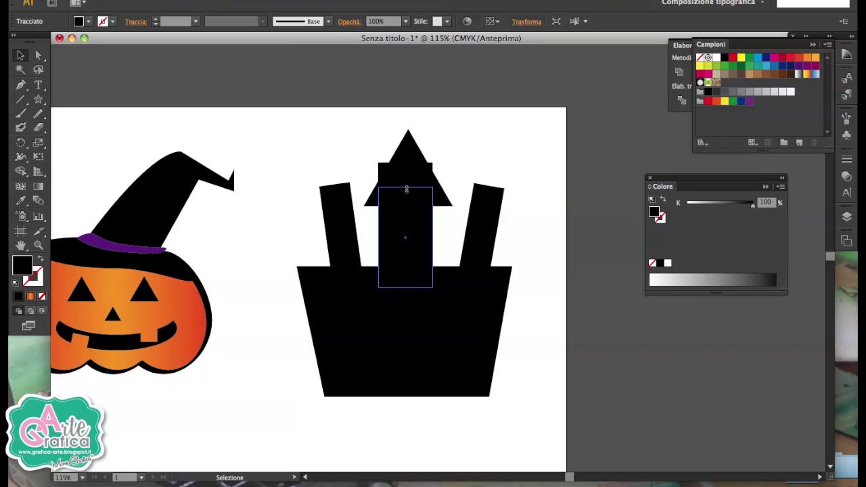
shift+click(415, 174)
click(482, 88)
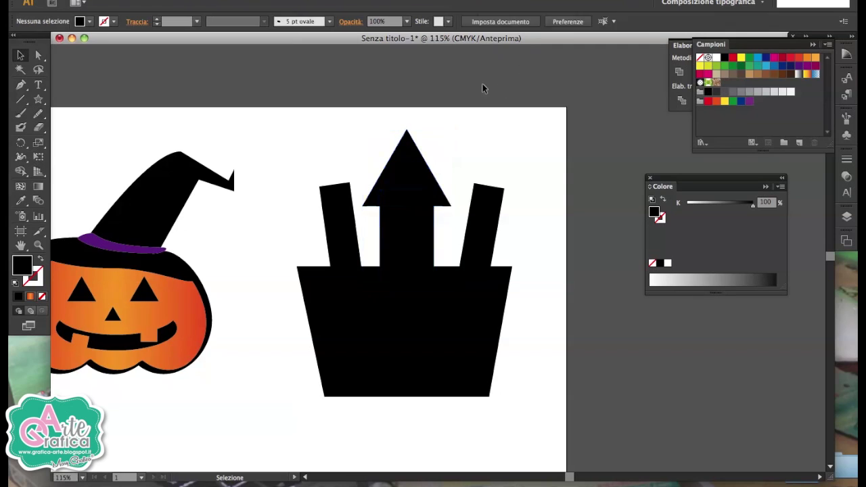
- Roof the widened left post, delete the spare post, and duplicate the left tower rightward
mouse_move(425, 152)
alt+mouse_down()
mouse_move(348, 139)
mouse_move(382, 139)
mouse_move(375, 115)
mouse_move(321, 203)
alt+mouse_up()
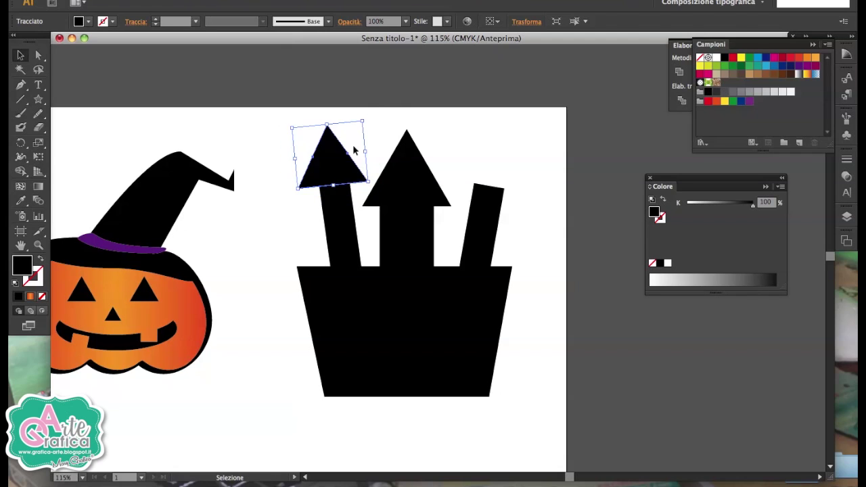
click(341, 241)
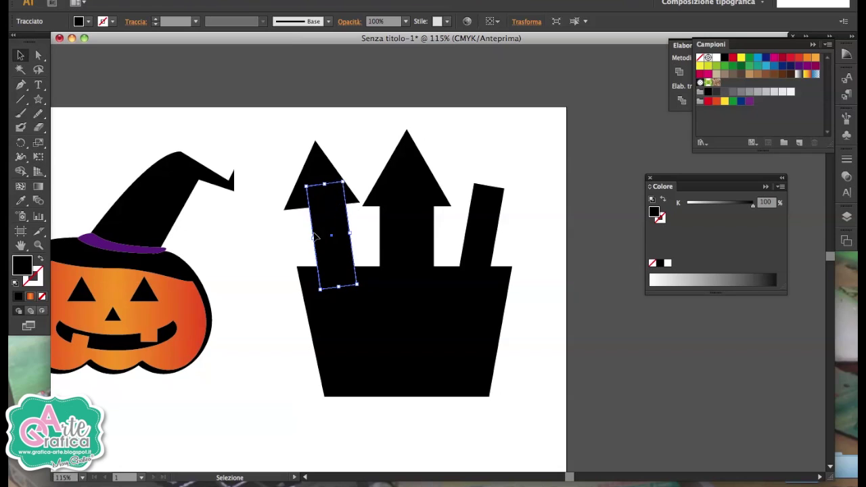
drag(317, 237, 302, 233)
key(ctrl+shift+a)
click(331, 235)
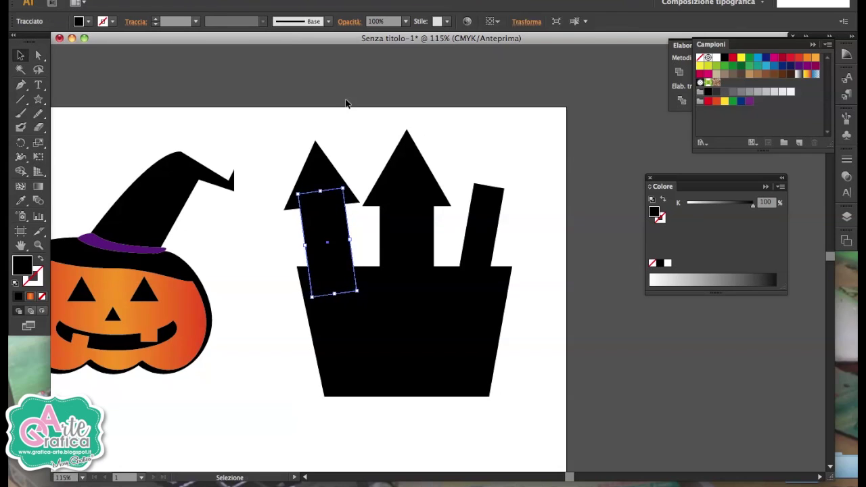
click(480, 230)
key(Delete)
click(315, 183)
drag(316, 182, 476, 203)
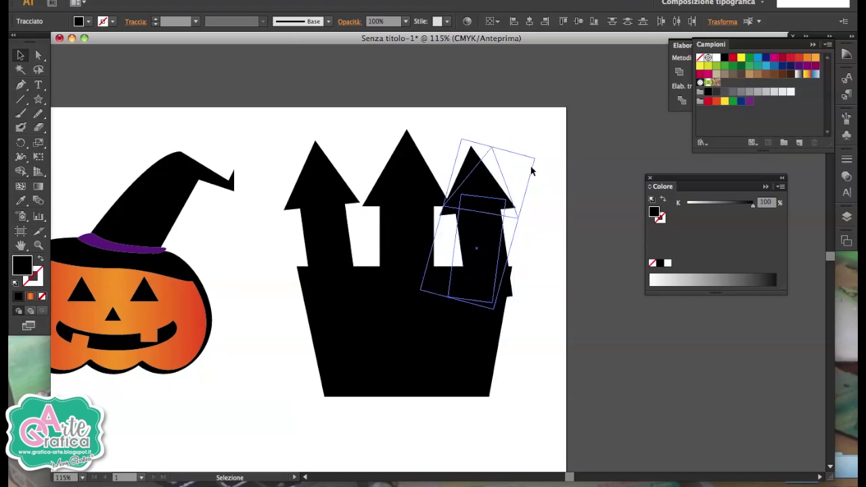
click(554, 212)
- Add small rotated spike triangles on both castle sides and raise the middle roof slightly
mouse_move(310, 196)
mouse_down()
mouse_move(310, 274)
mouse_move(296, 273)
mouse_up()
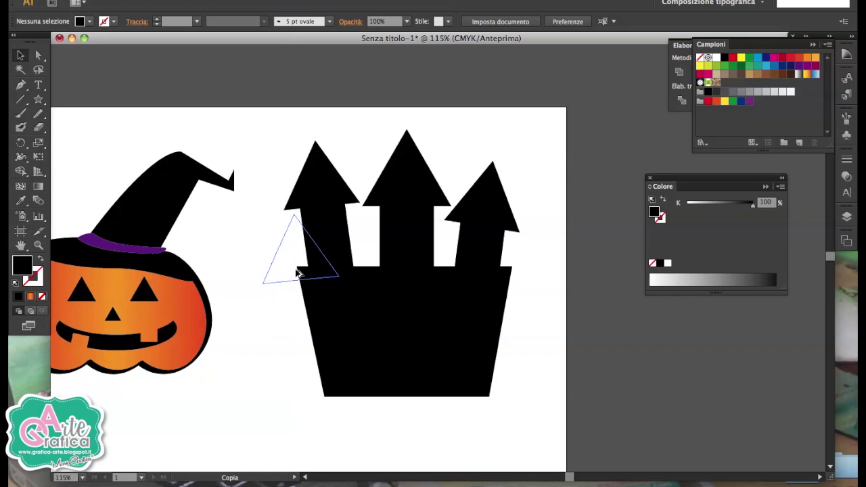
drag(297, 273, 295, 272)
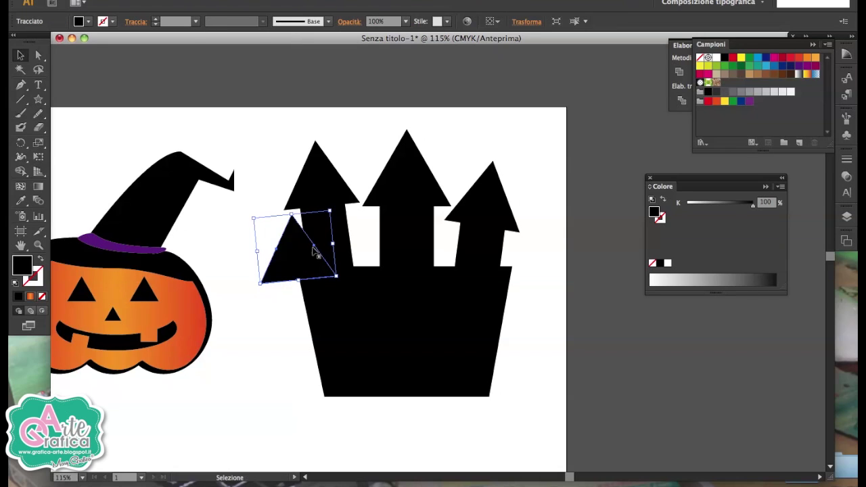
drag(329, 214, 322, 224)
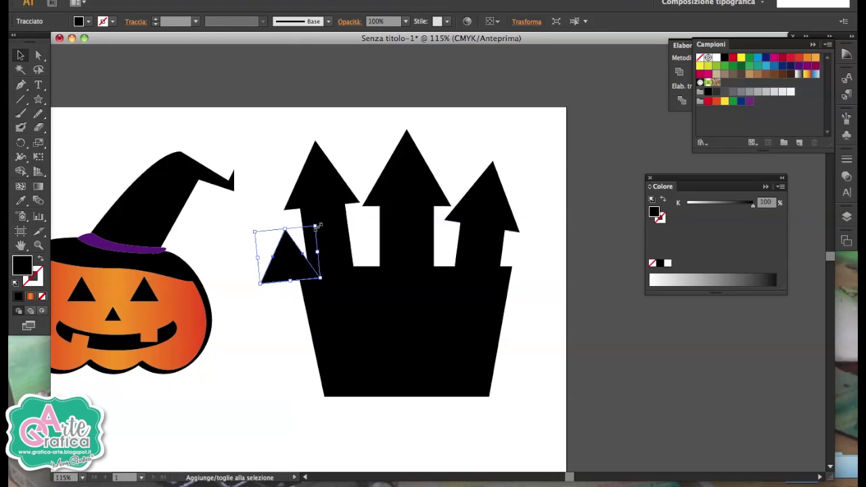
drag(303, 268, 526, 242)
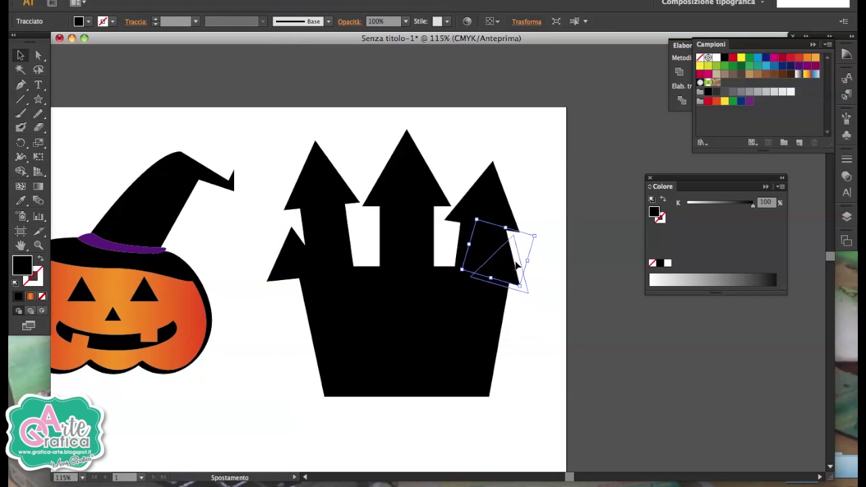
click(524, 267)
scroll(493, 264, down, 3)
click(493, 264)
click(515, 242)
scroll(514, 242, up, 3)
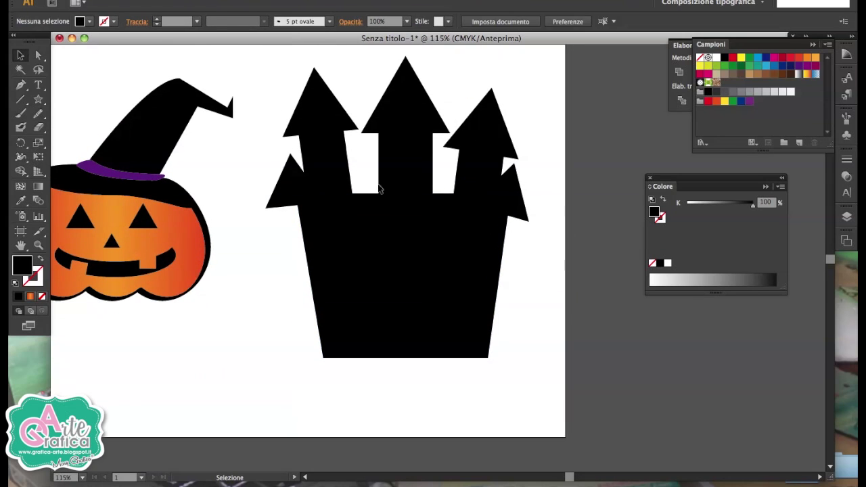
click(329, 169)
click(418, 97)
drag(418, 96, 418, 86)
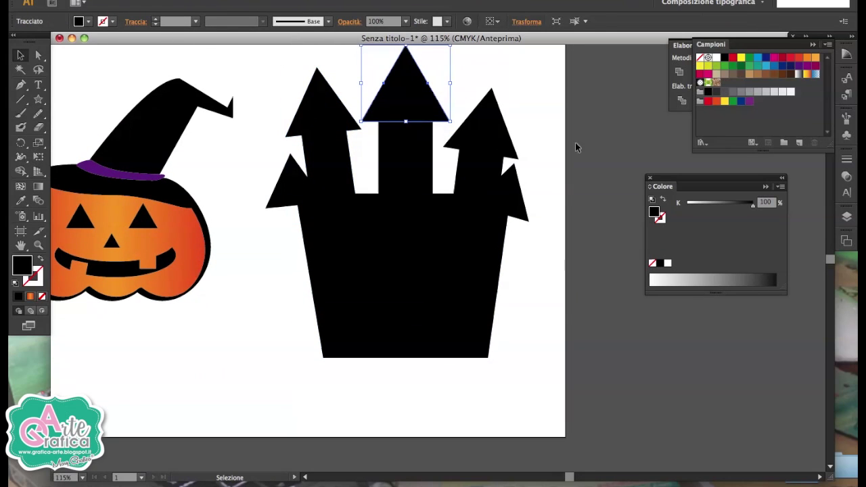
key(super+shift+a)
click(38, 99)
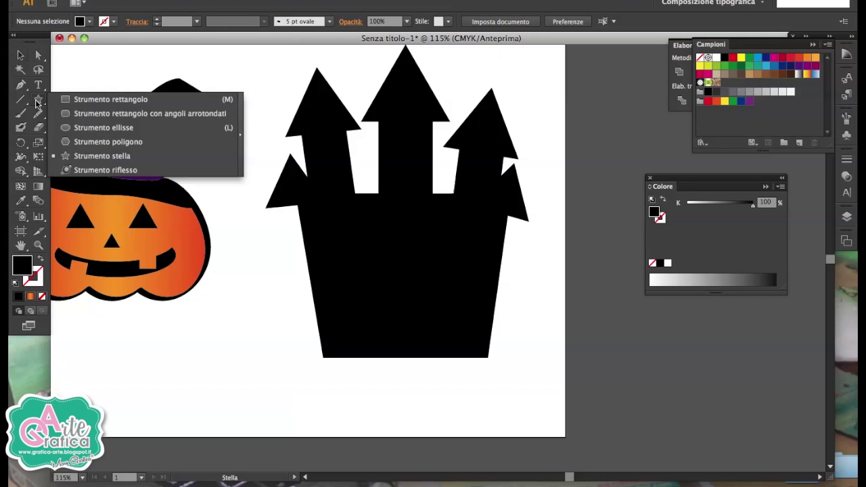
- Draw an arched rounded-rectangle door with a flat bottom on the castle base
click(80, 116)
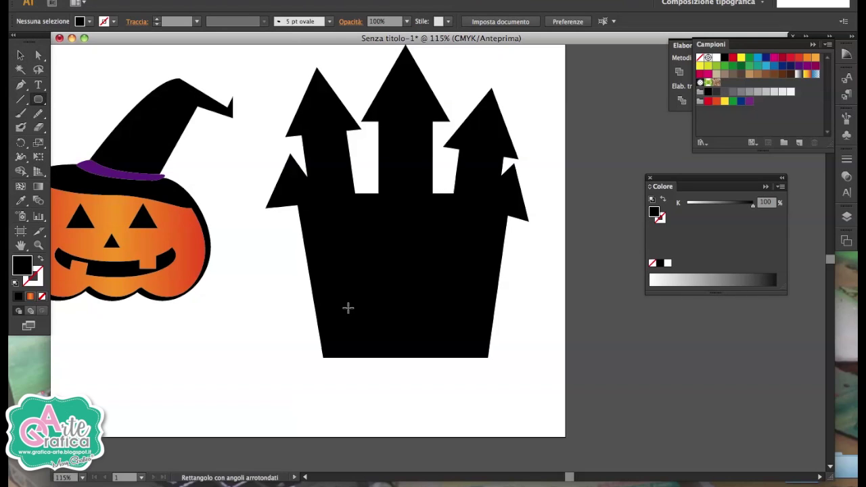
drag(377, 295, 454, 408)
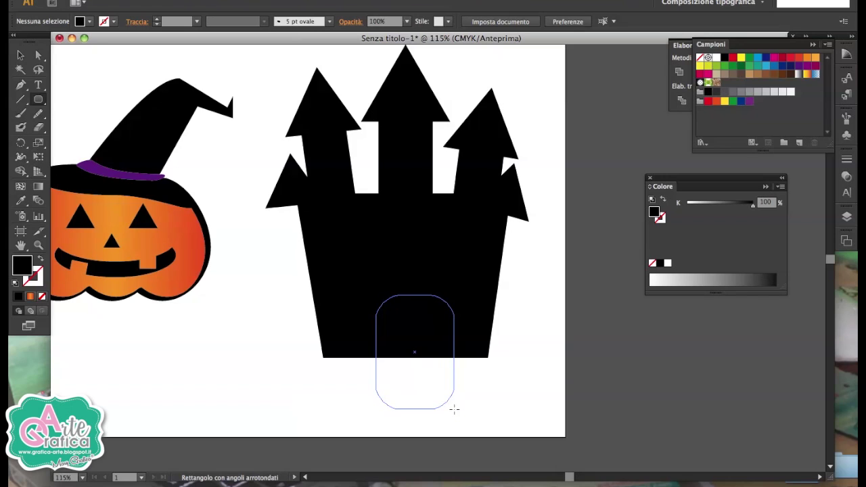
key(a)
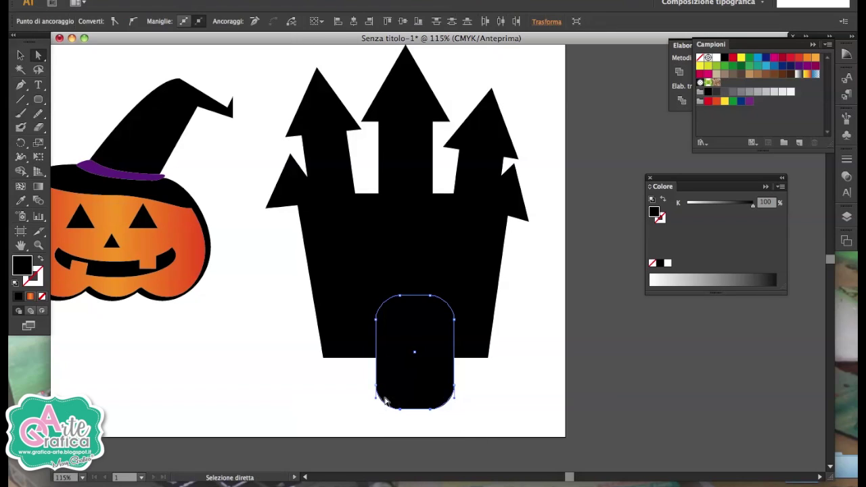
key(Delete)
key(p)
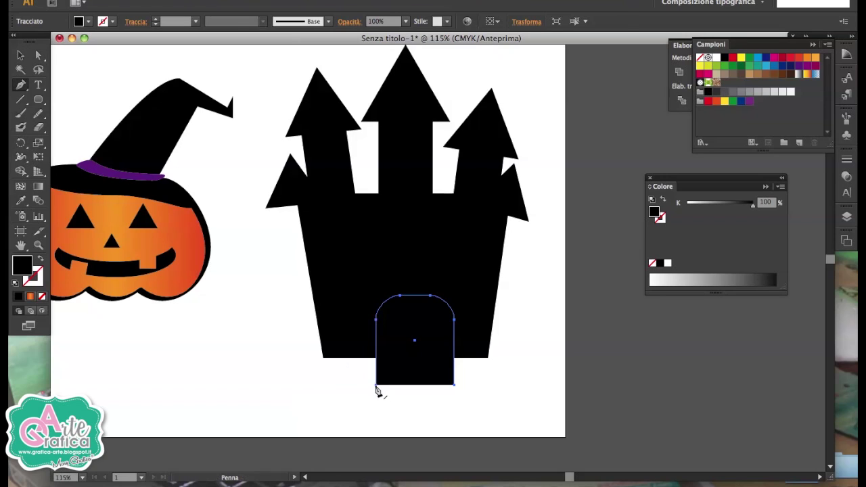
click(376, 385)
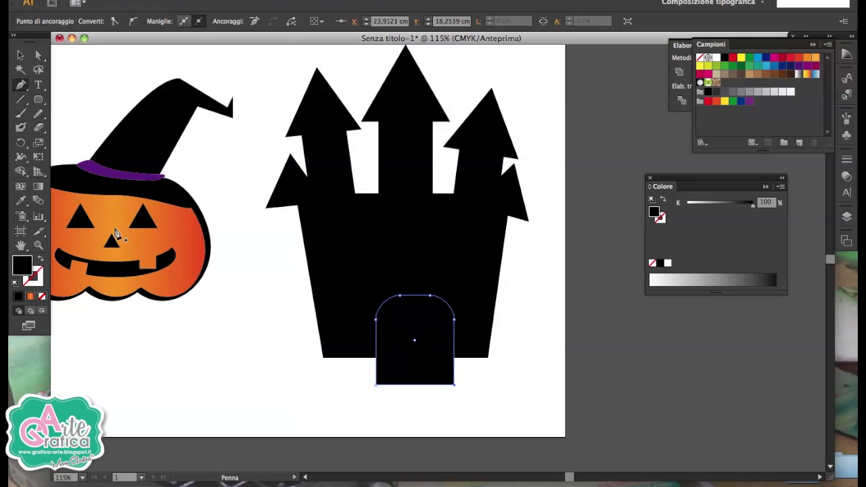
click(20, 54)
drag(417, 337, 412, 308)
- Give the door a black fill and a white outline
click(20, 100)
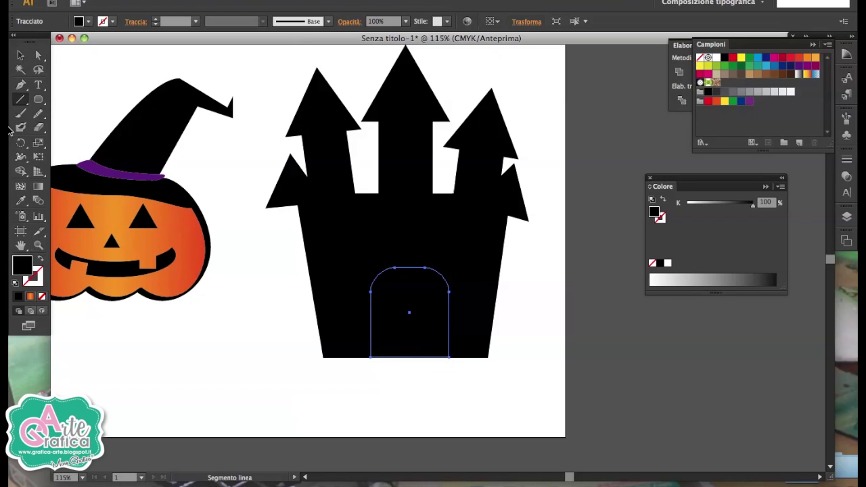
key(v)
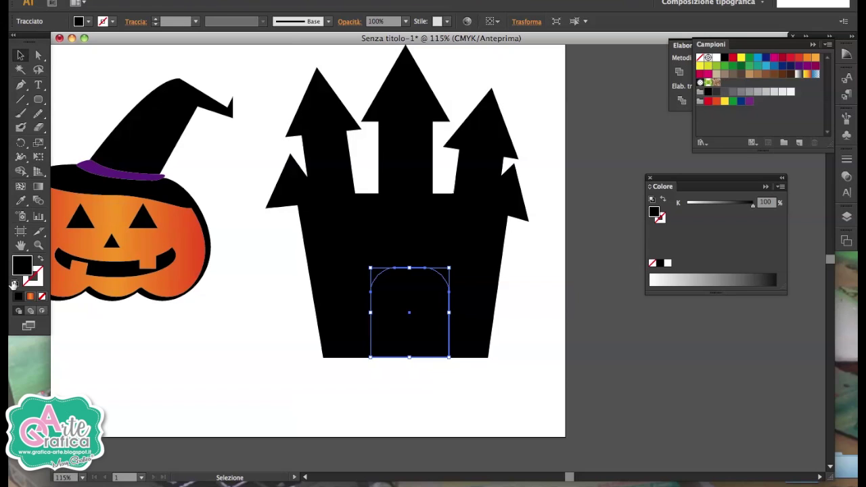
click(14, 284)
click(40, 260)
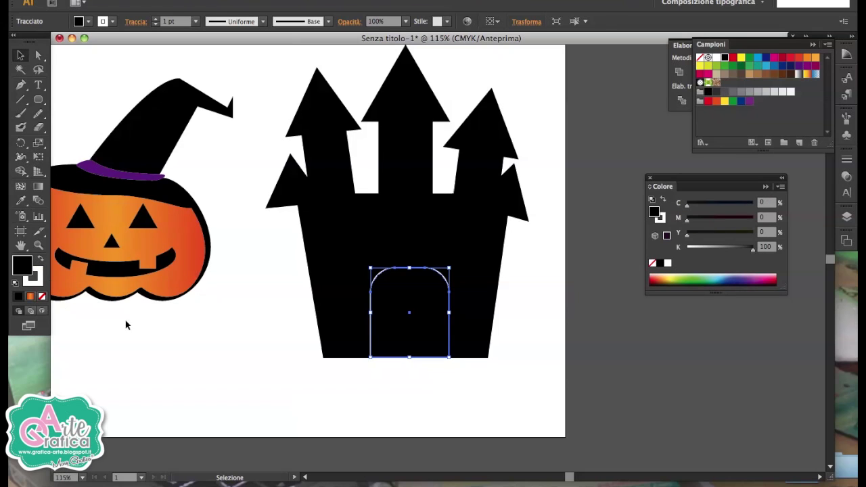
click(219, 363)
- Split the door with a vertical centre line and add small white round knobs
click(21, 98)
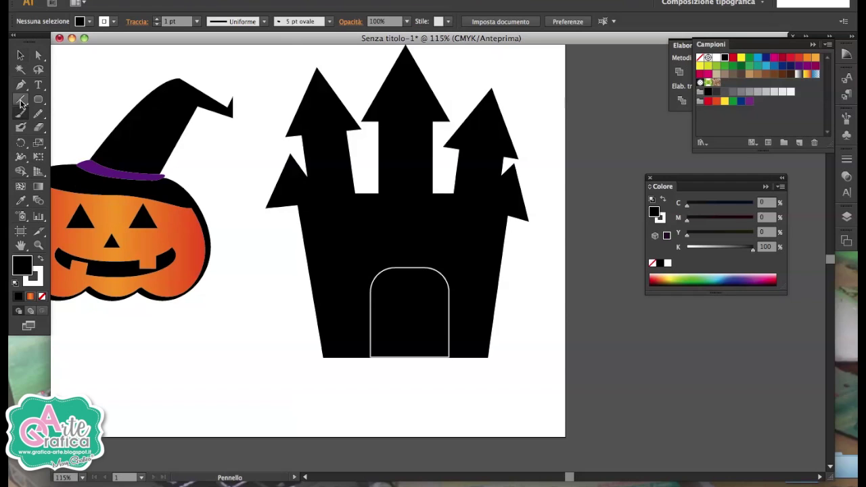
drag(409, 268, 409, 357)
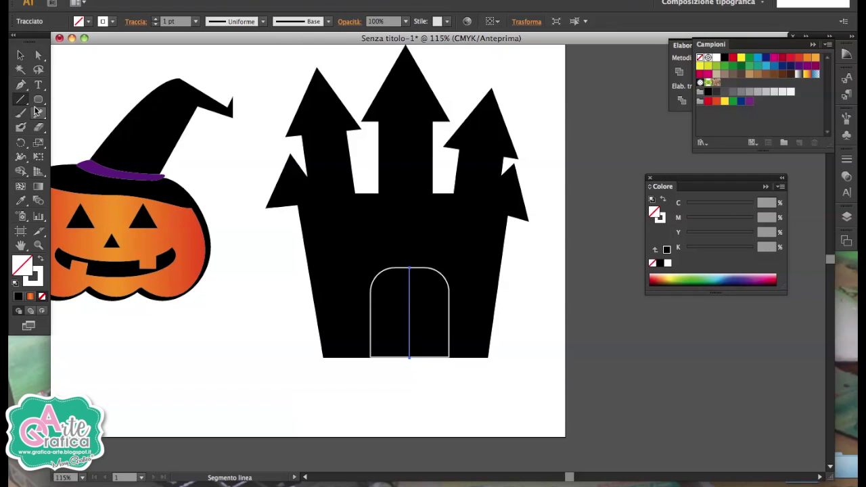
drag(38, 99, 78, 117)
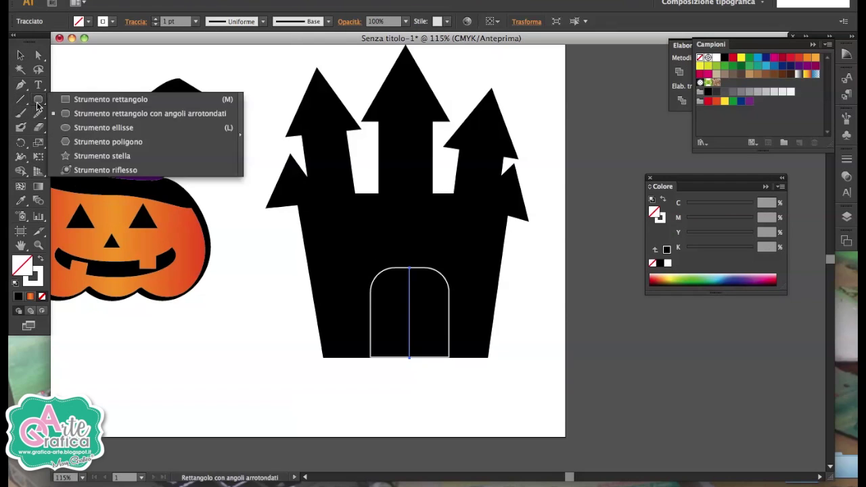
click(90, 132)
drag(402, 323, 404, 325)
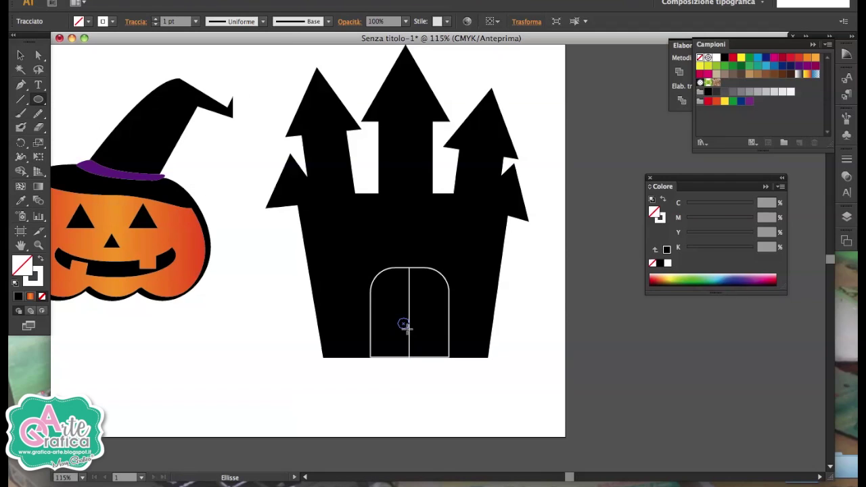
click(42, 262)
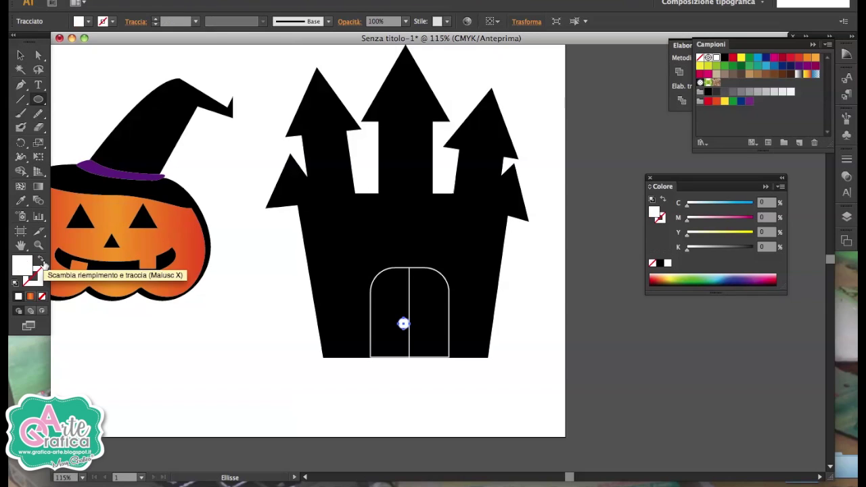
click(20, 54)
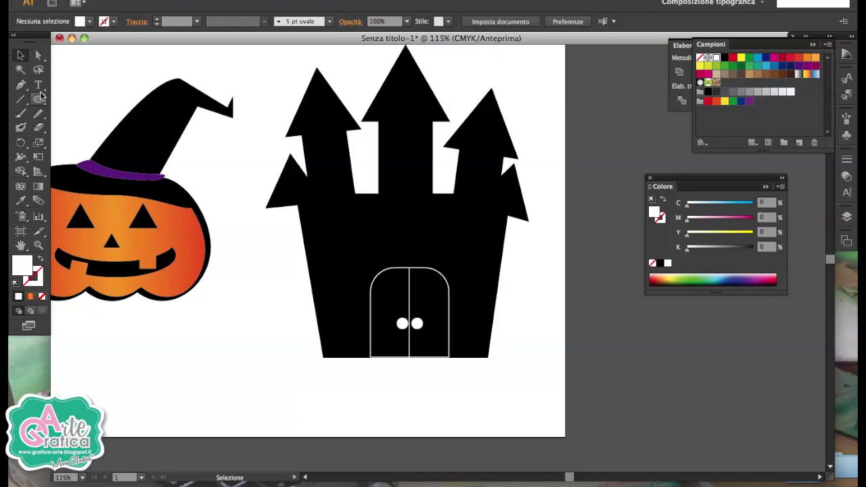
click(39, 99)
- Draw a white circle and move it into the middle tower's gap
drag(313, 140, 338, 184)
click(21, 54)
drag(338, 162, 408, 159)
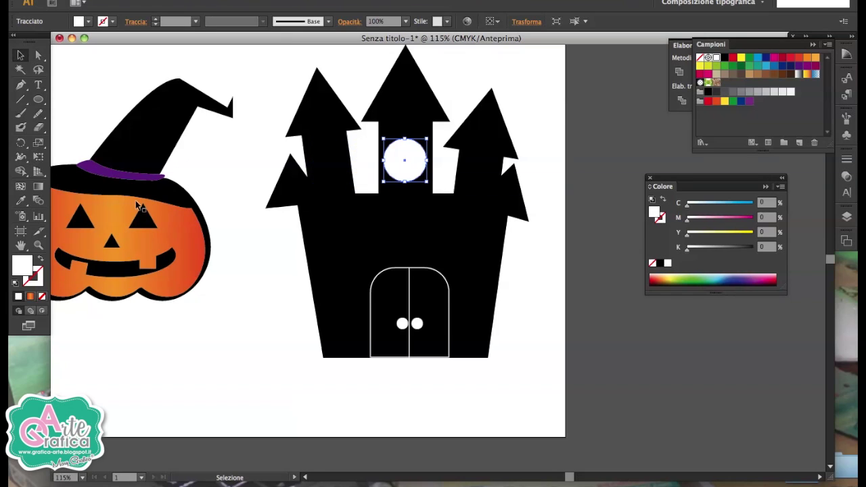
- Draw a vertical bar through the circle with a 5 pt black stroke
click(21, 99)
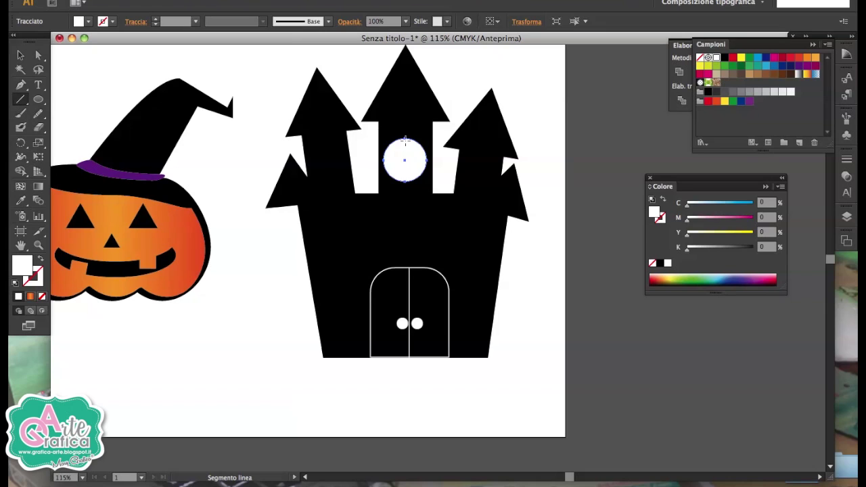
drag(405, 140, 405, 183)
click(113, 21)
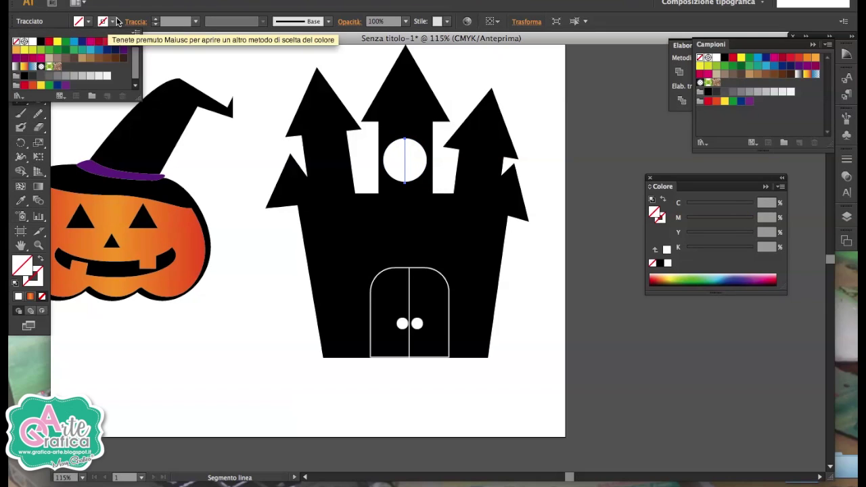
click(41, 56)
click(156, 19)
click(155, 19)
click(156, 19)
click(155, 19)
- Add a horizontal copy of the bar across the round window
key(v)
key(a)
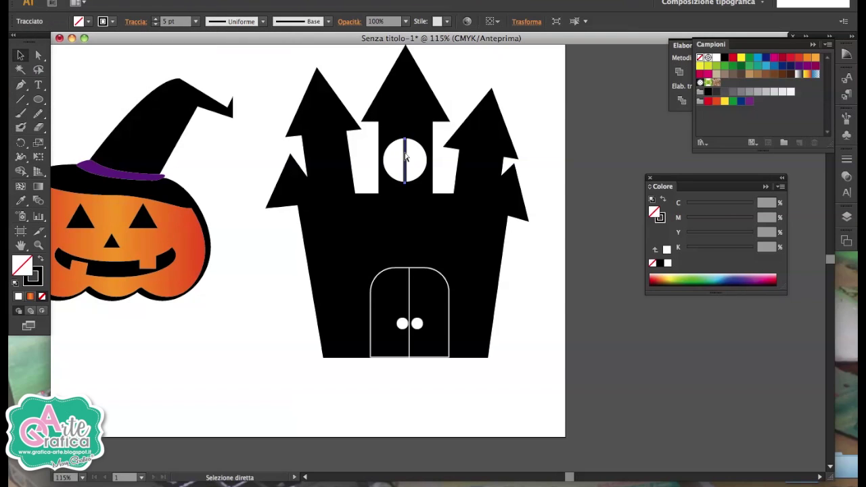
key(v)
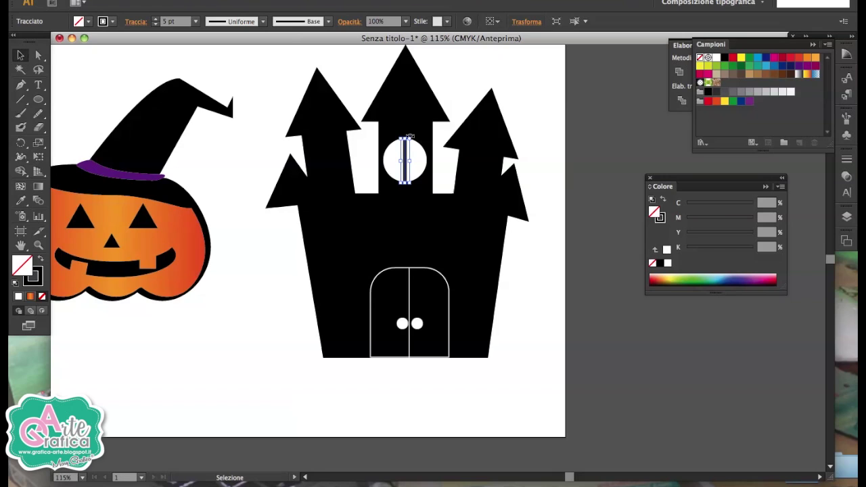
drag(410, 135, 433, 160)
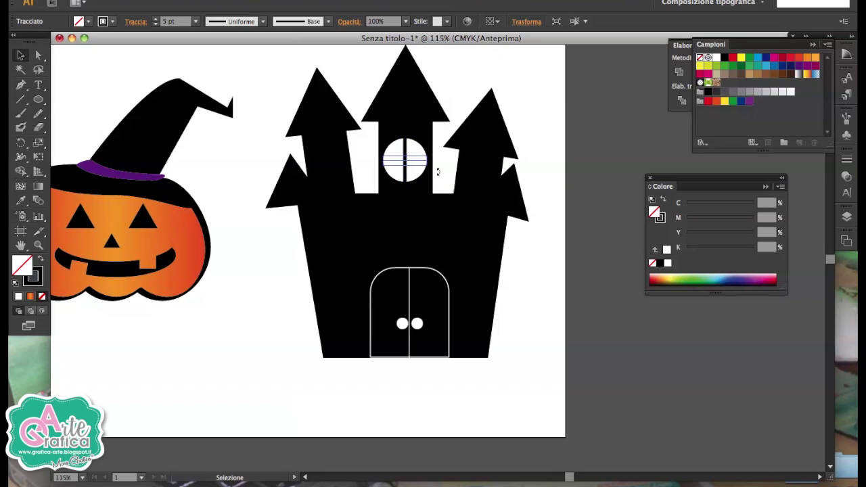
click(611, 201)
drag(39, 99, 84, 128)
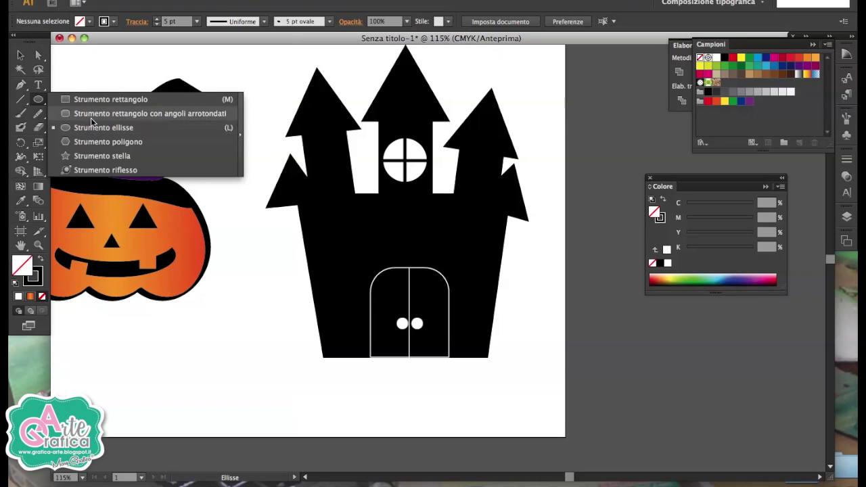
- Draw a tall rounded capsule and split it with a horizontal line using Pathfinder Divide
click(92, 115)
drag(225, 323, 279, 428)
click(21, 99)
mouse_move(206, 383)
mouse_down()
mouse_move(323, 395)
mouse_move(307, 395)
mouse_up()
click(21, 54)
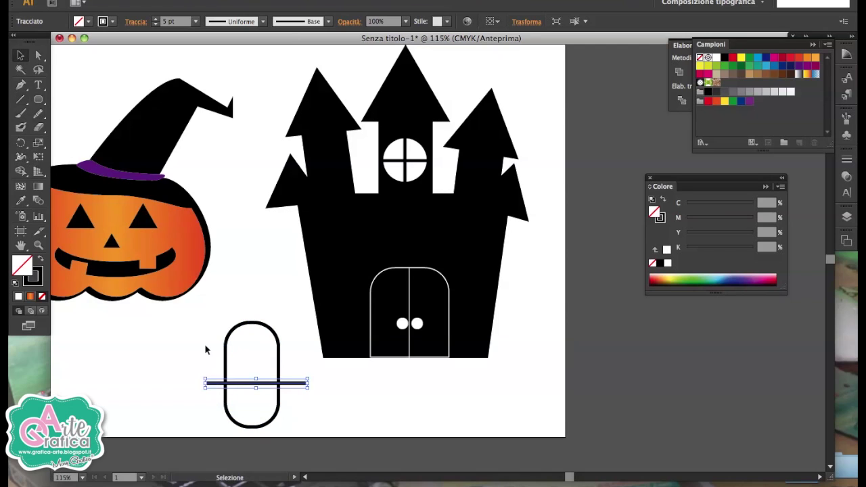
drag(169, 340, 285, 437)
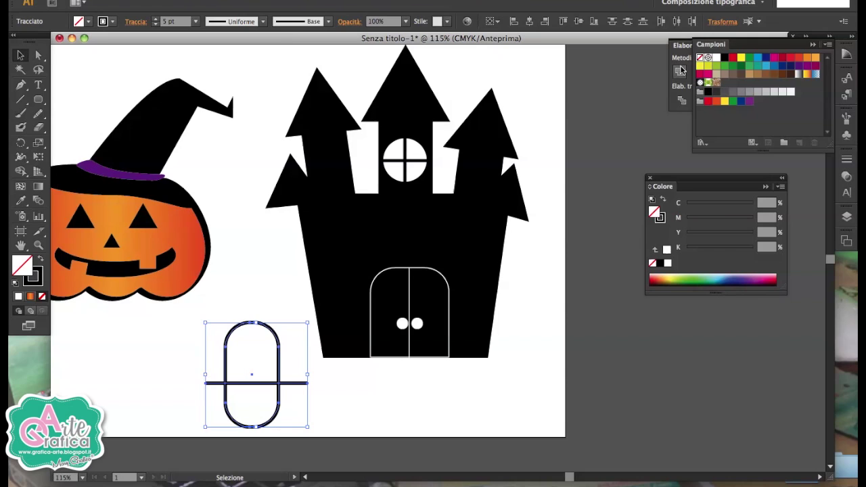
click(813, 45)
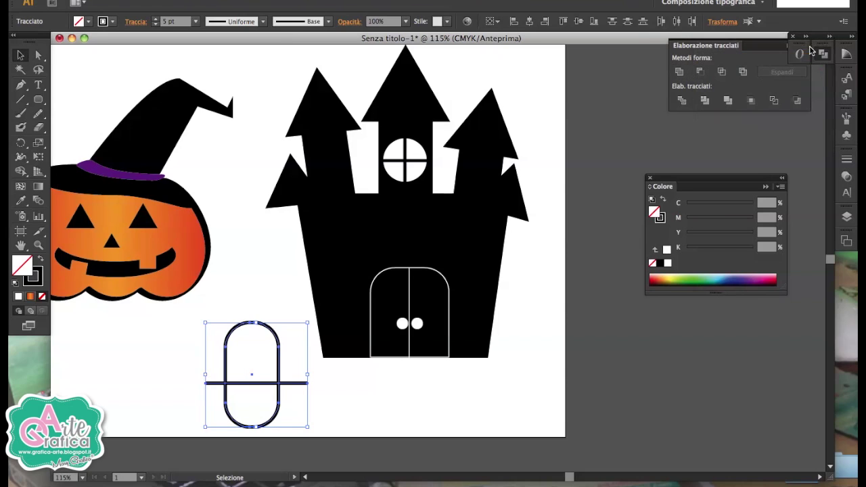
click(682, 102)
- Delete the capsule's lower half, add a vertical bar, and place the arch above the door
click(38, 56)
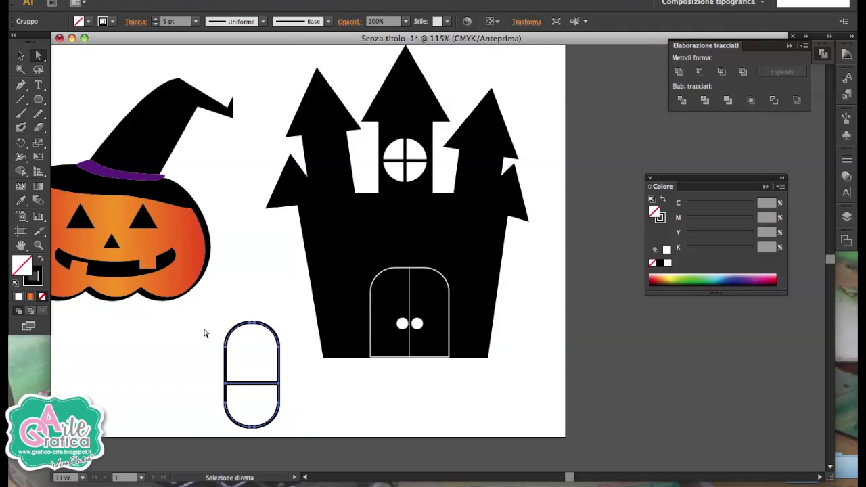
click(279, 399)
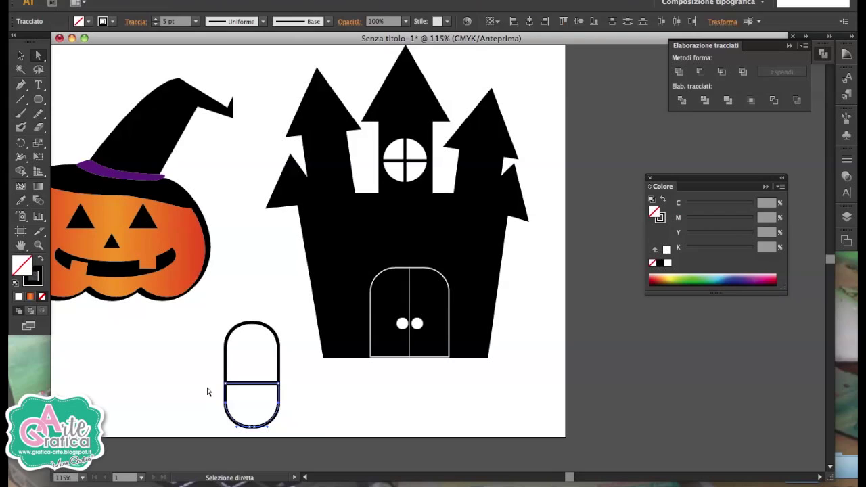
key(Delete)
key(backslash)
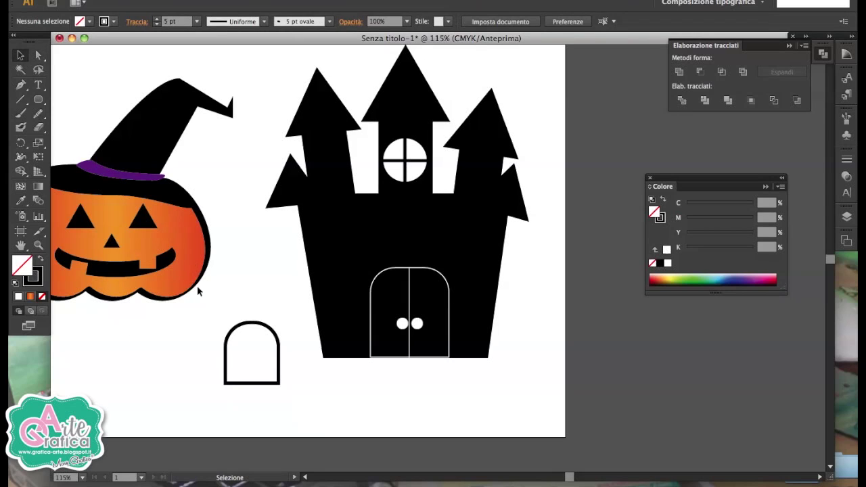
drag(252, 324, 252, 385)
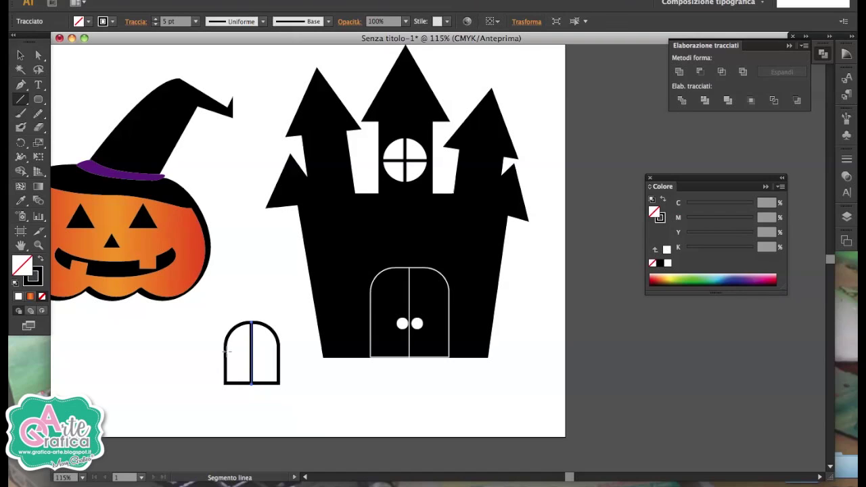
mouse_move(260, 334)
mouse_down()
mouse_move(398, 213)
mouse_move(421, 203)
mouse_up()
click(421, 267)
- Bring the arched window to the front and give it the round window's white fill
click(399, 226)
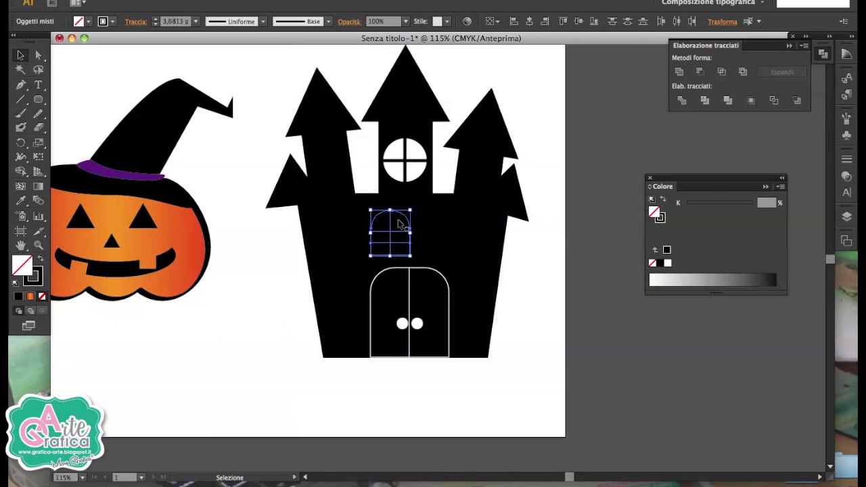
right_click(399, 225)
click(545, 324)
click(21, 201)
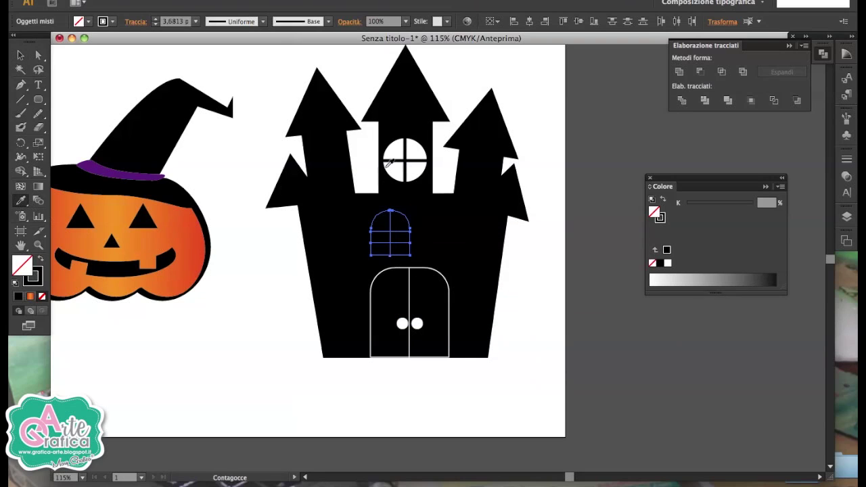
click(385, 165)
- Give the arched window's bars the round window's thick black stroke
click(21, 54)
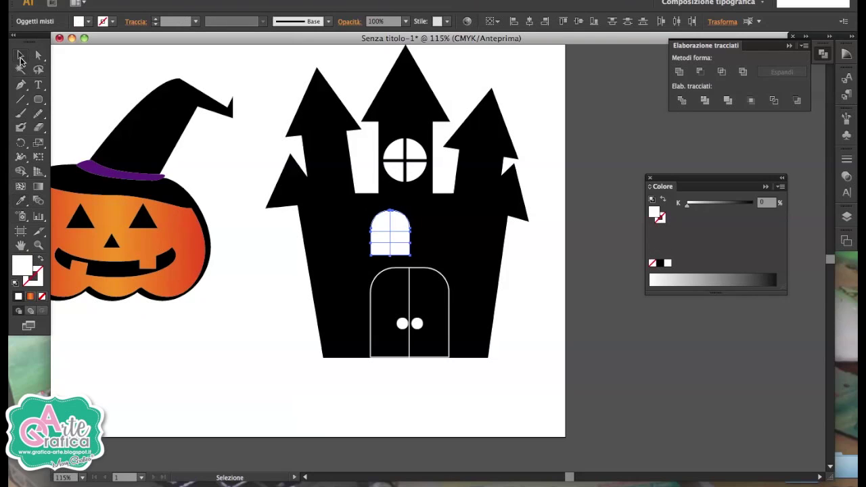
click(218, 290)
click(390, 233)
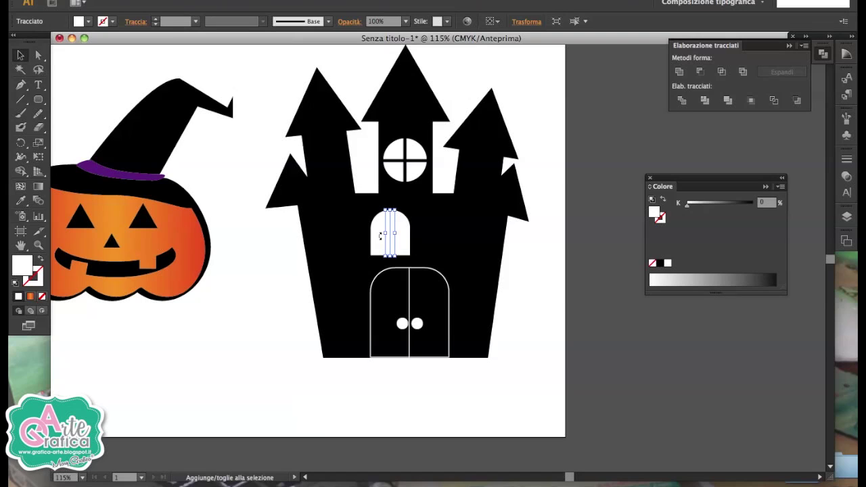
shift+click(384, 236)
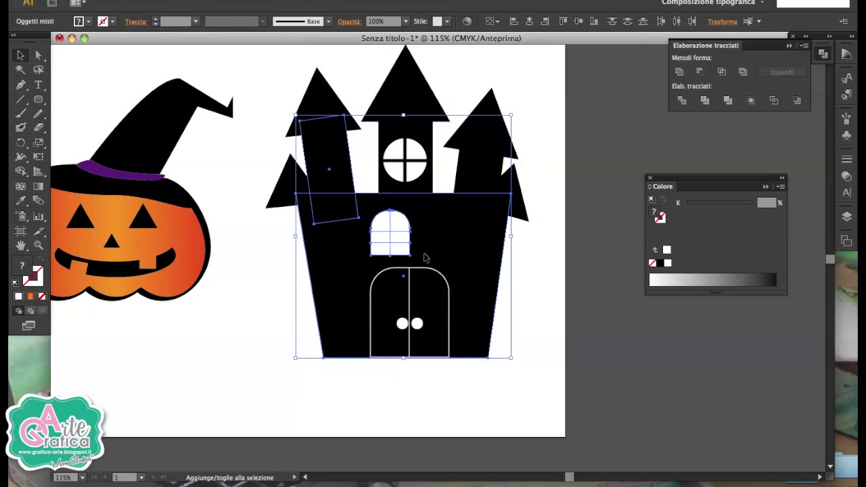
shift+click(332, 250)
shift+click(389, 227)
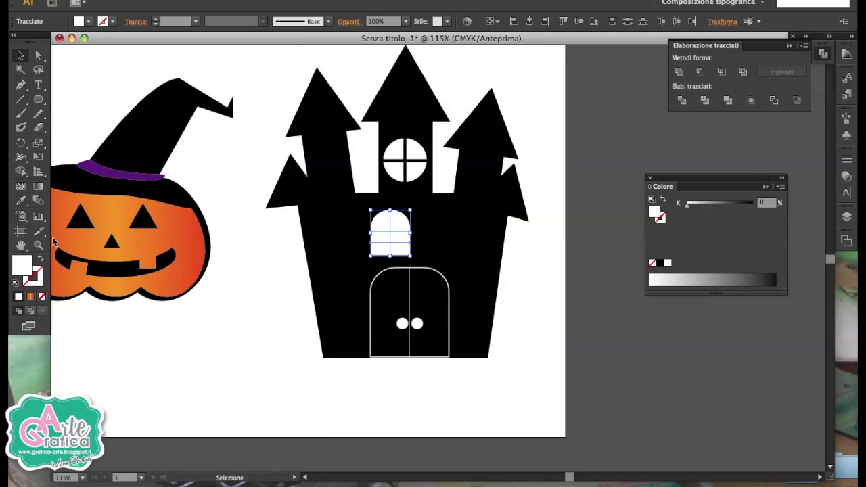
click(21, 201)
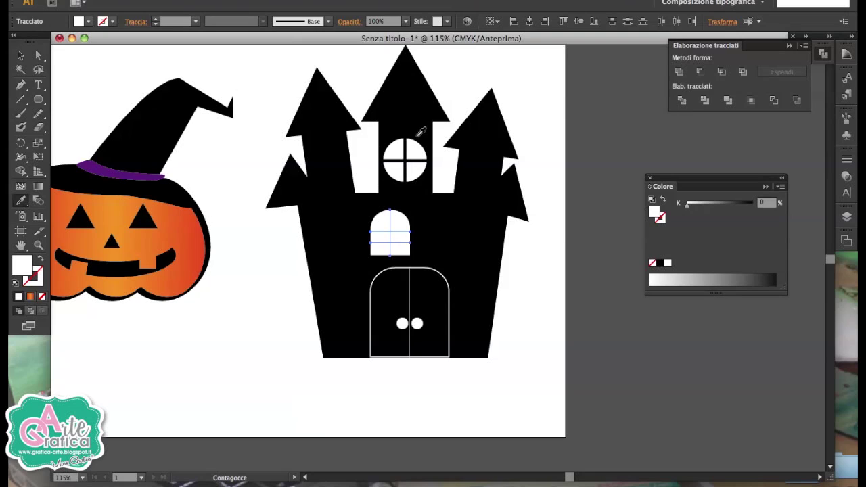
click(406, 145)
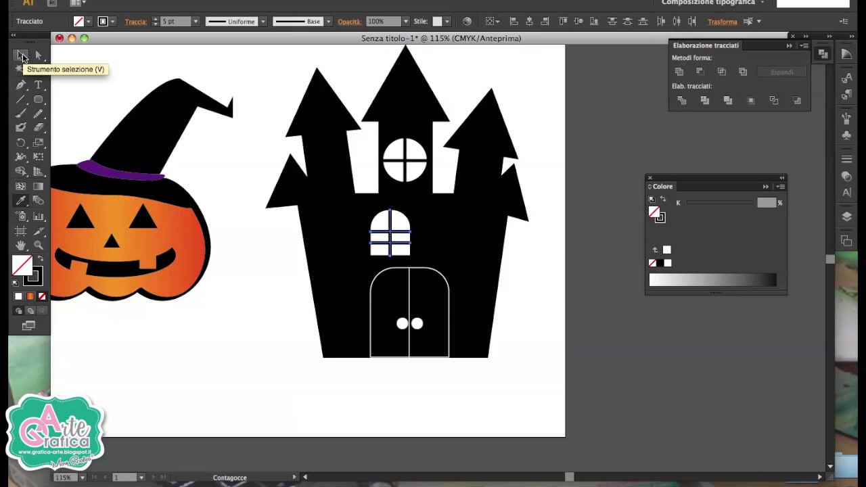
click(23, 58)
click(393, 222)
- Copy the arched window to both towers, strip one copy's crossbars, and duplicate that plain arch rightward
mouse_move(393, 223)
mouse_down()
mouse_move(494, 184)
mouse_move(340, 182)
mouse_up()
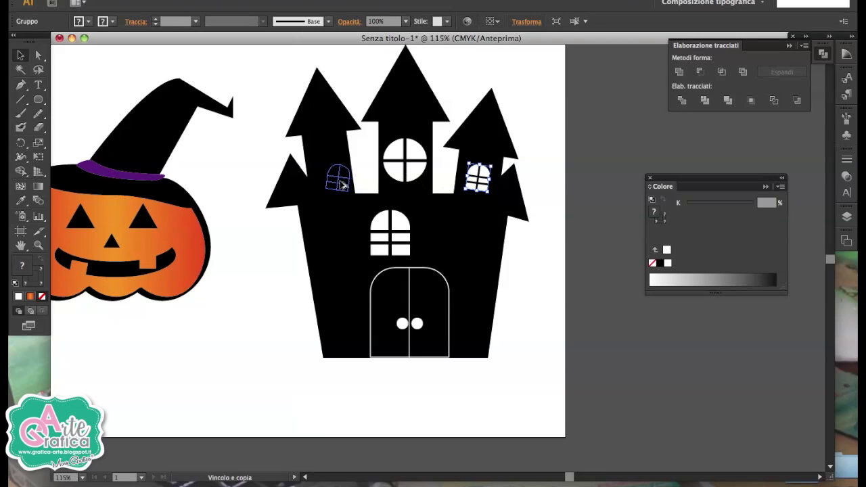
mouse_move(342, 185)
mouse_down()
mouse_move(328, 154)
mouse_move(330, 228)
mouse_up()
click(251, 232)
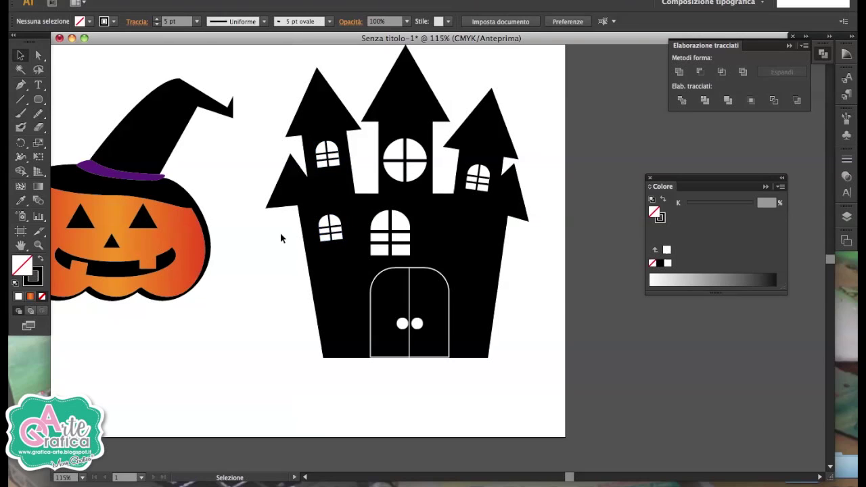
click(331, 230)
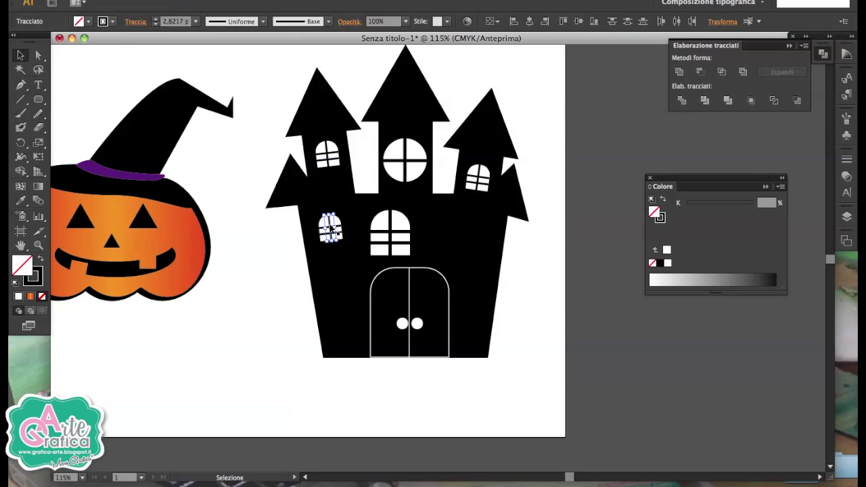
click(333, 234)
key(Delete)
drag(331, 231, 498, 233)
- Place a copy of the cross-barred window beside the castle door
click(404, 161)
mouse_move(478, 178)
mouse_down()
mouse_move(474, 293)
mouse_move(343, 293)
mouse_up()
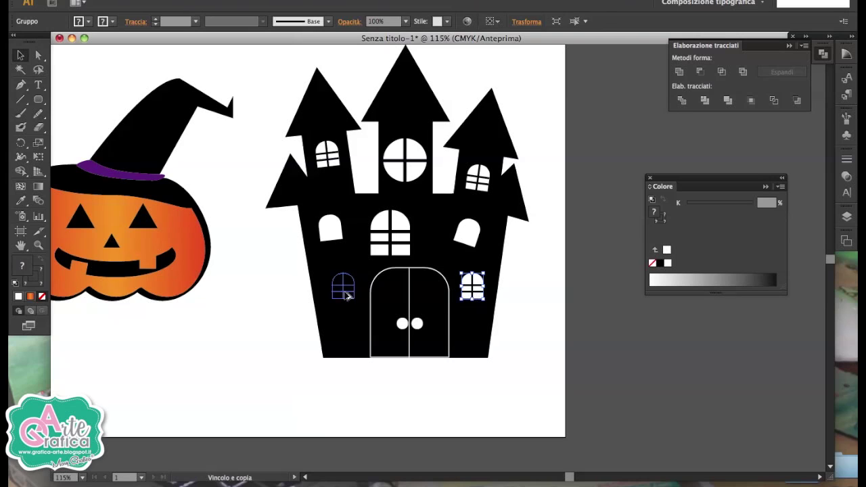
click(536, 239)
key(a)
click(299, 211)
- Push the castle body's left edge outward and lower its top edge
drag(299, 197, 297, 197)
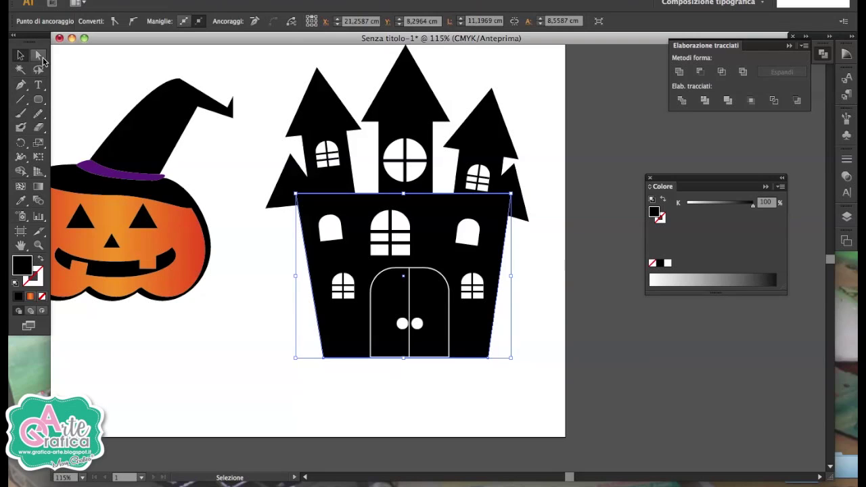
click(296, 194)
shift+click(324, 358)
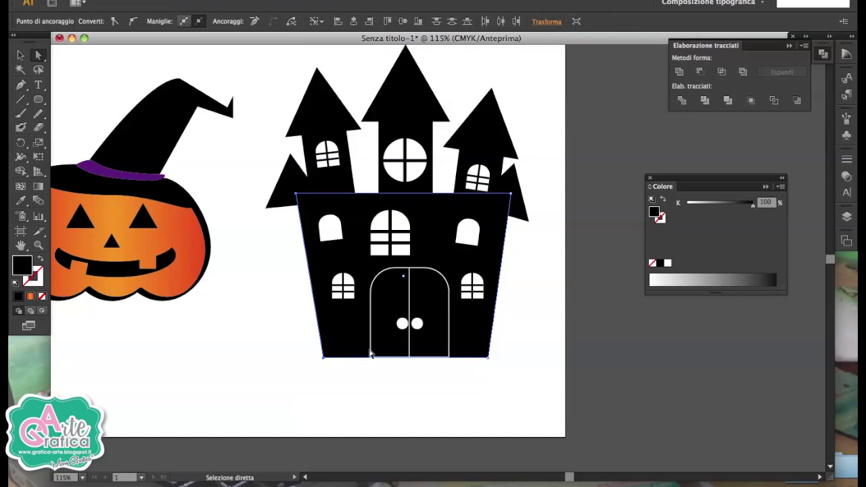
key(Left)
key(Left)
key(Left)
key(Left)
key(Left)
key(Left)
key(Left)
key(Left)
key(Left)
key(Left)
key(Left)
key(Left)
click(551, 304)
click(511, 196)
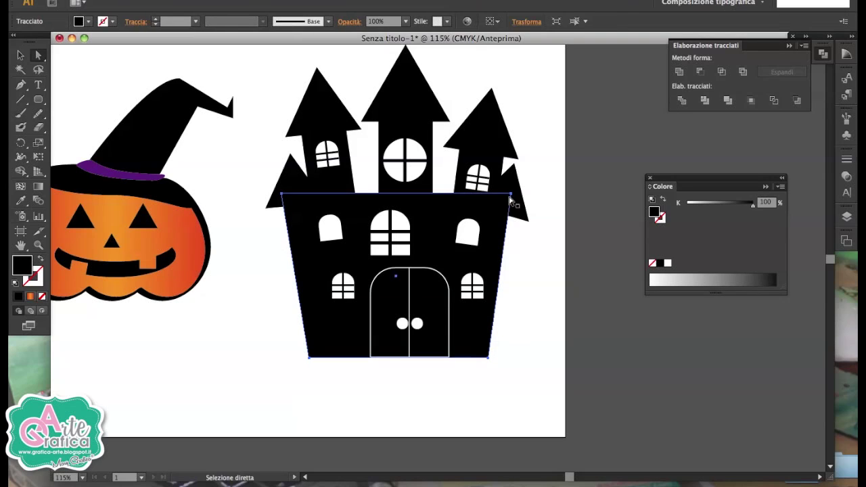
shift+click(283, 196)
key(Down)
key(Down)
key(Down)
key(Down)
key(Down)
- Shift the right tower and its window slightly left
click(21, 55)
click(550, 209)
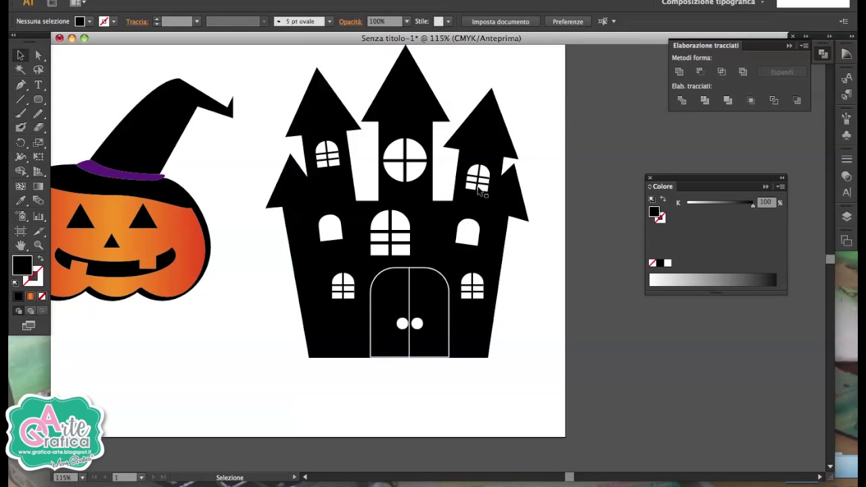
click(478, 177)
shift+click(488, 140)
key(Left)
key(Left)
key(Left)
key(Left)
key(Left)
key(Left)
click(570, 261)
click(507, 230)
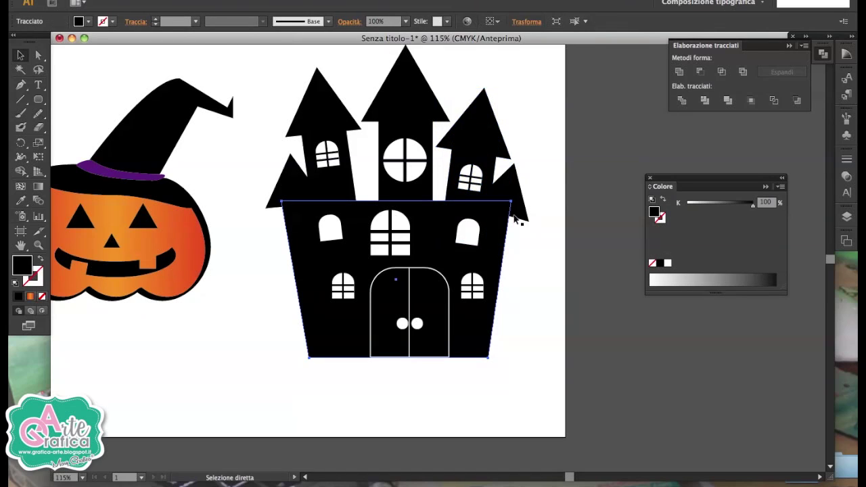
click(512, 201)
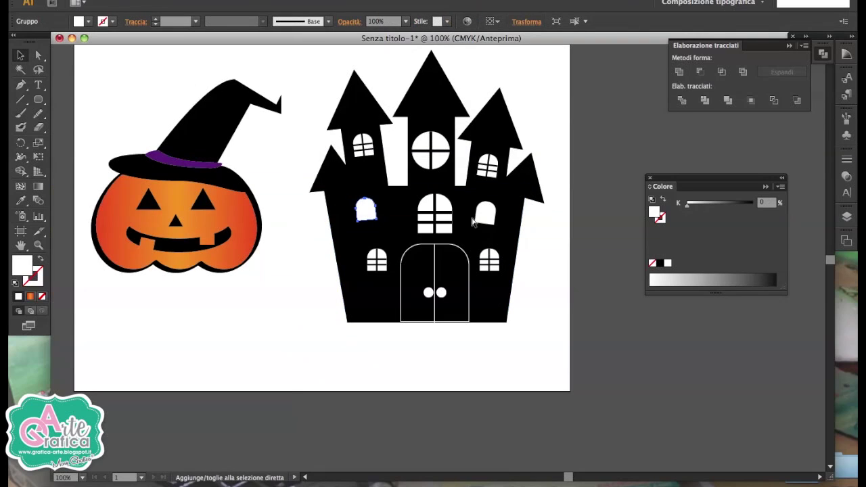
shift+click(482, 215)
- Show the Swatches panel and colour the arched windows beside the centre window purple
key(v)
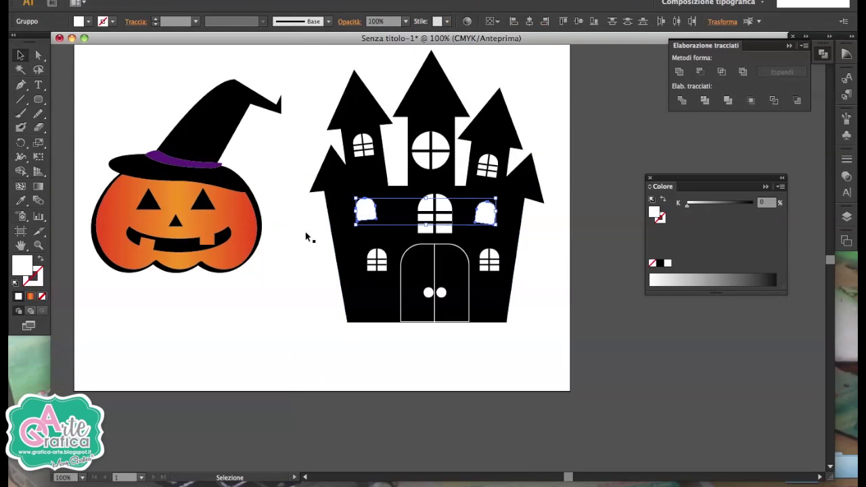
click(411, 3)
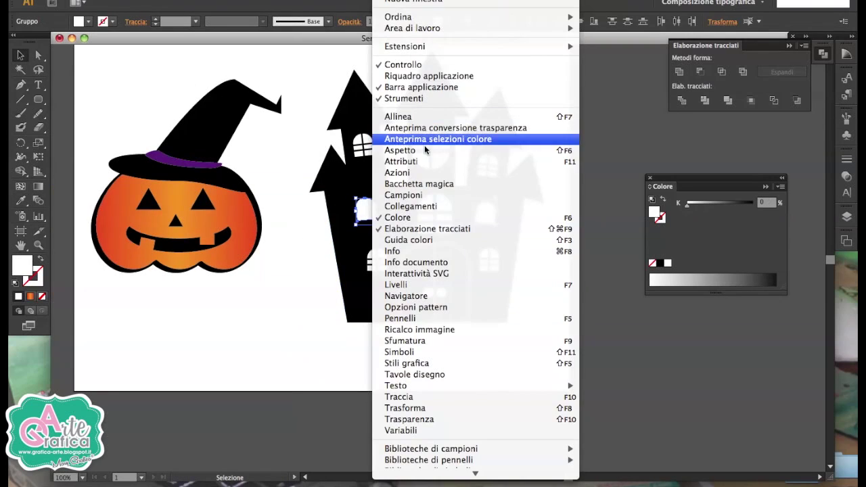
click(425, 193)
click(782, 65)
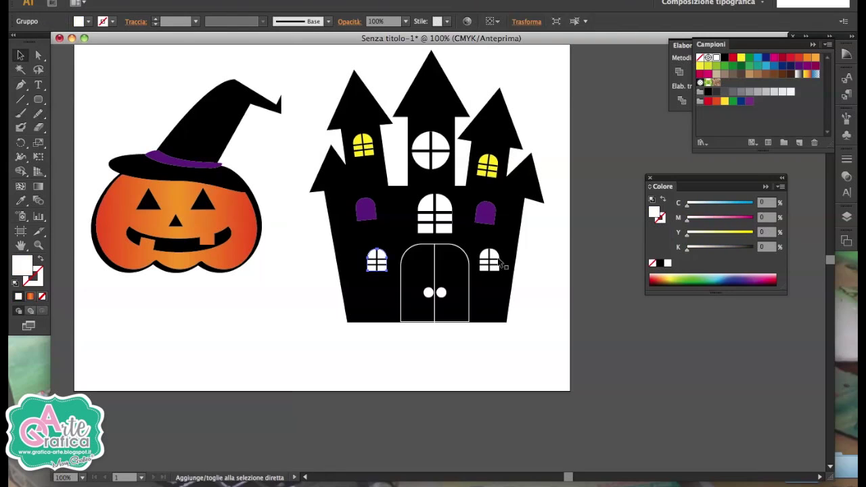
drag(586, 209, 598, 220)
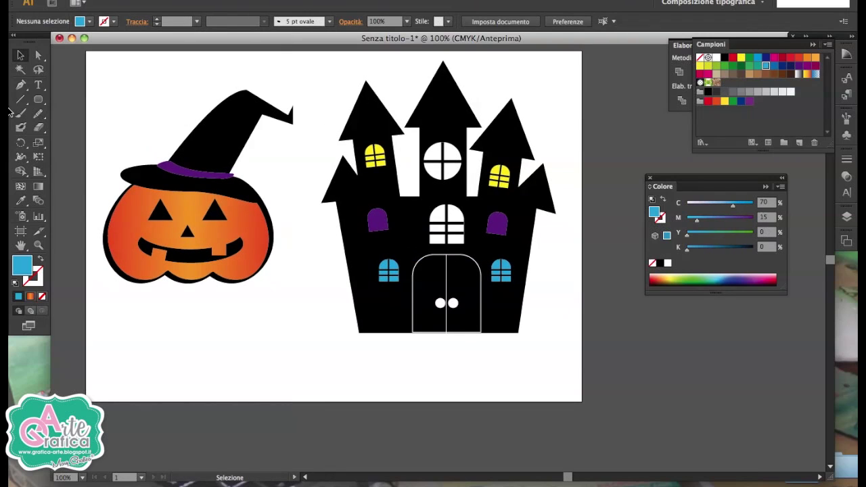
- Draw a flat black ellipse behind the pumpkin as its ground shadow
drag(38, 99, 84, 127)
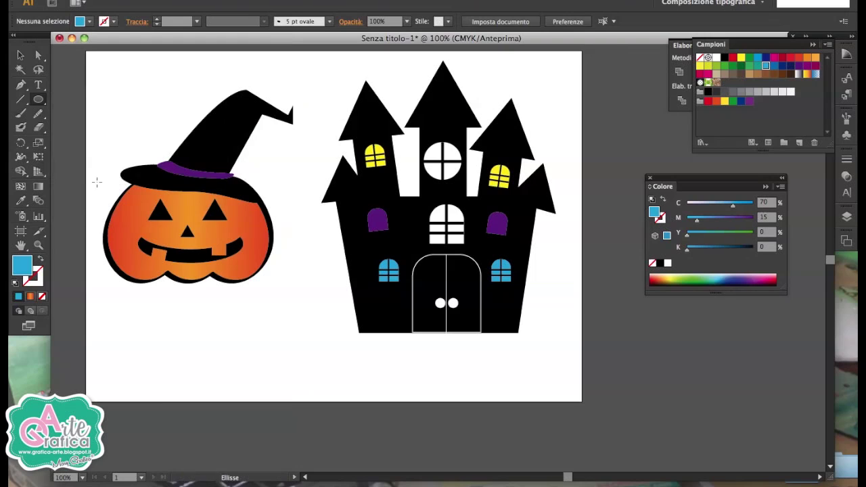
drag(96, 283, 290, 304)
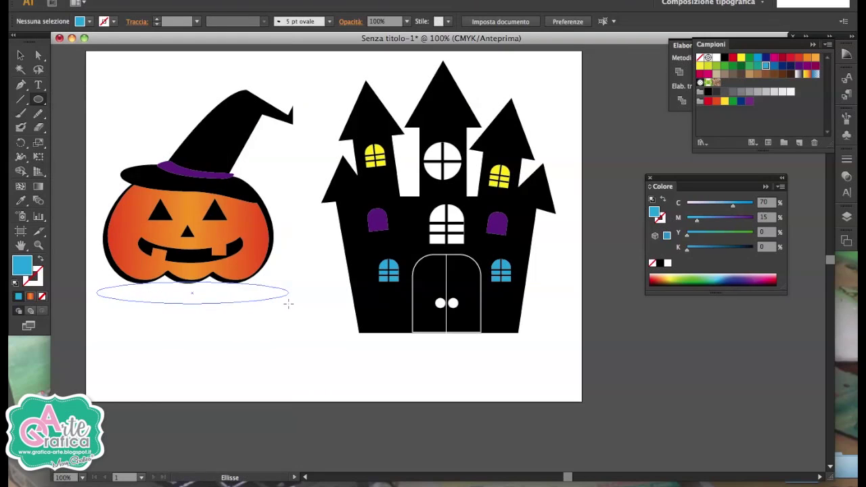
click(20, 54)
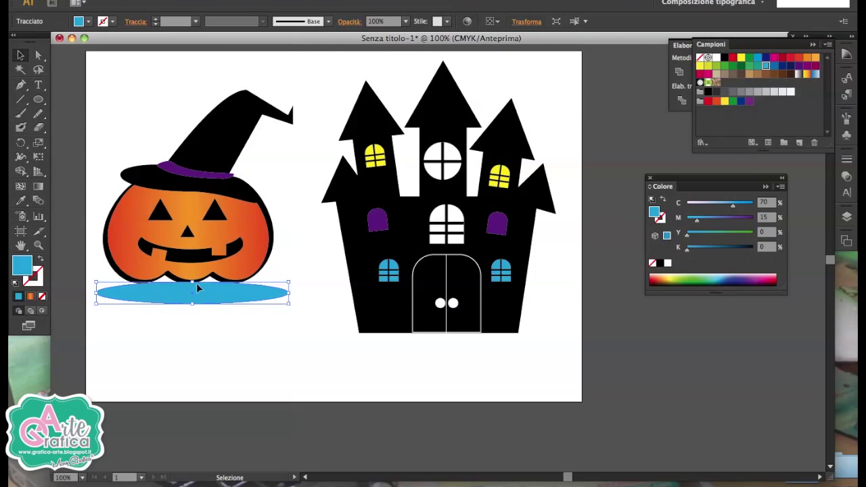
drag(193, 283, 193, 276)
right_click(229, 291)
mouse_move(290, 398)
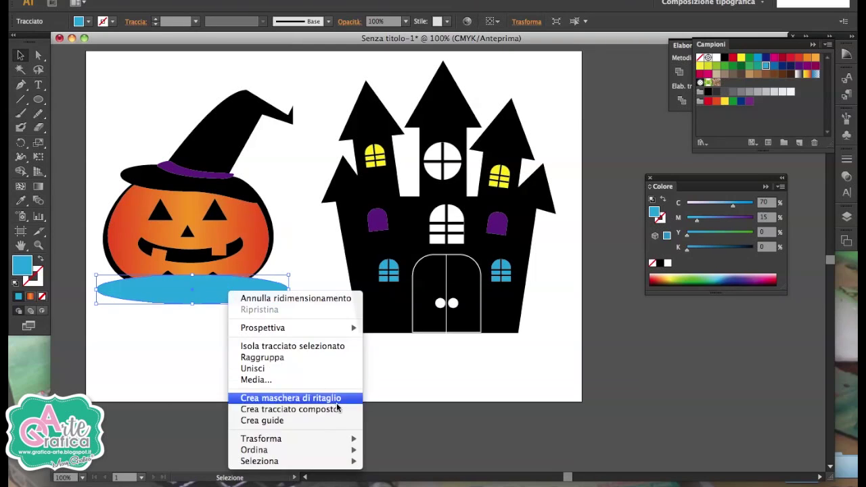
mouse_move(254, 450)
click(392, 456)
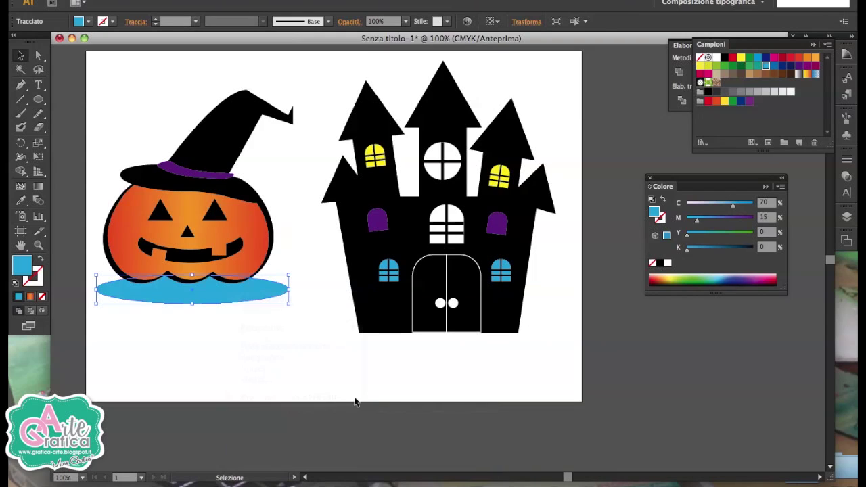
click(301, 342)
click(231, 304)
click(21, 200)
click(207, 150)
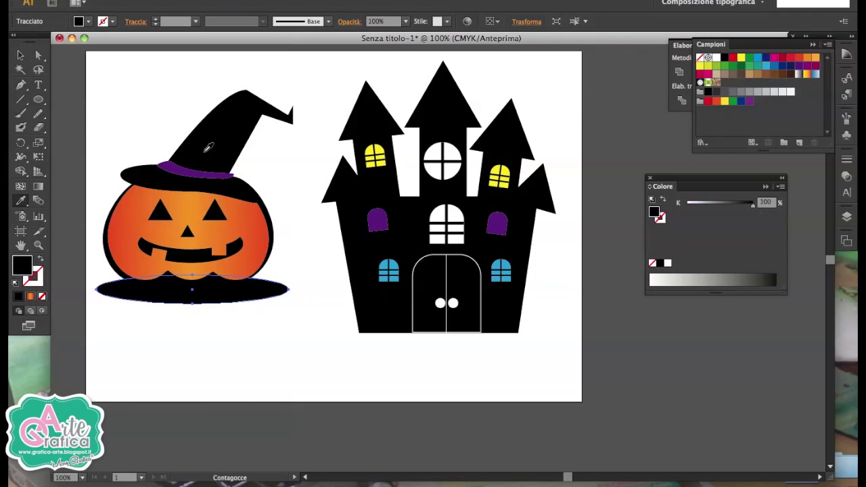
click(21, 55)
- Apply a 66.5 px Gaussian Blur to the shadow and copy it under the castle
click(301, 0)
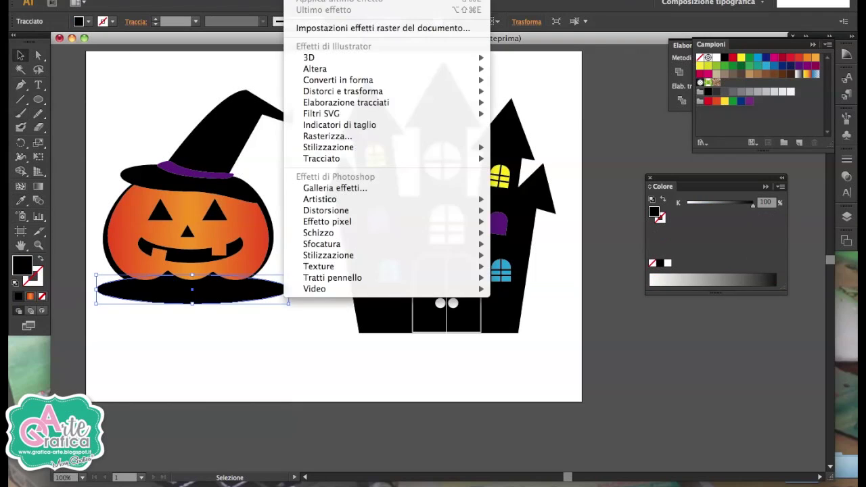
mouse_move(322, 244)
click(562, 245)
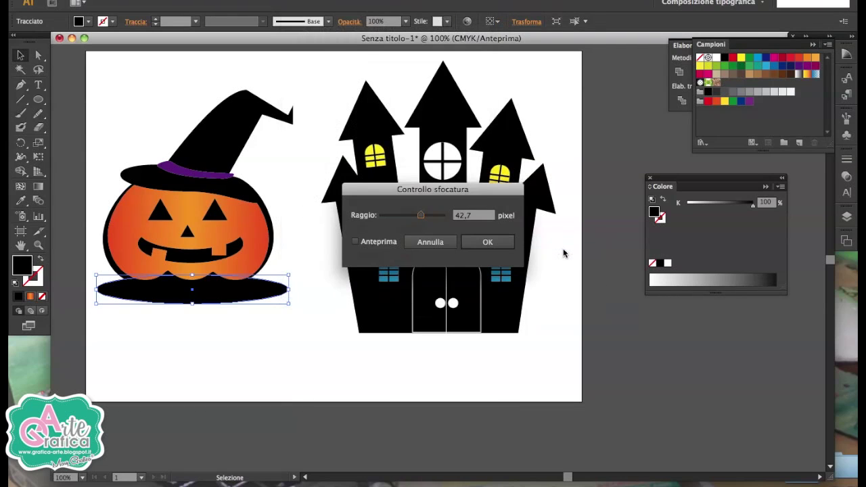
click(383, 244)
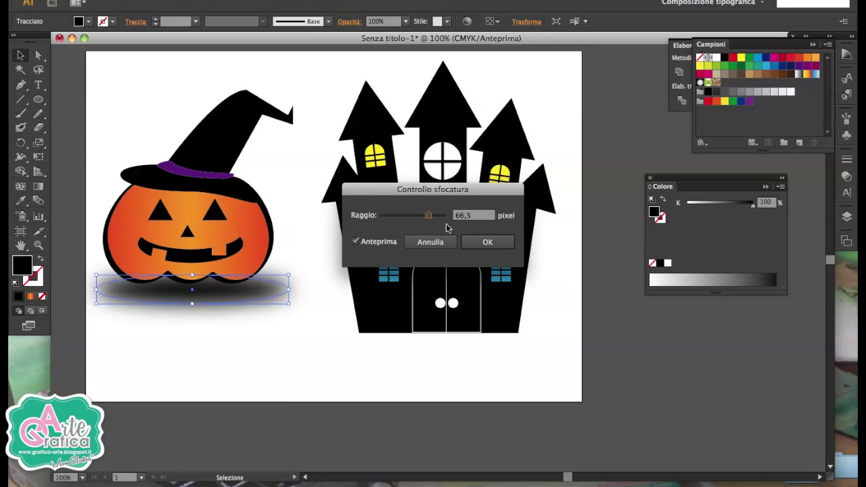
click(484, 244)
click(287, 349)
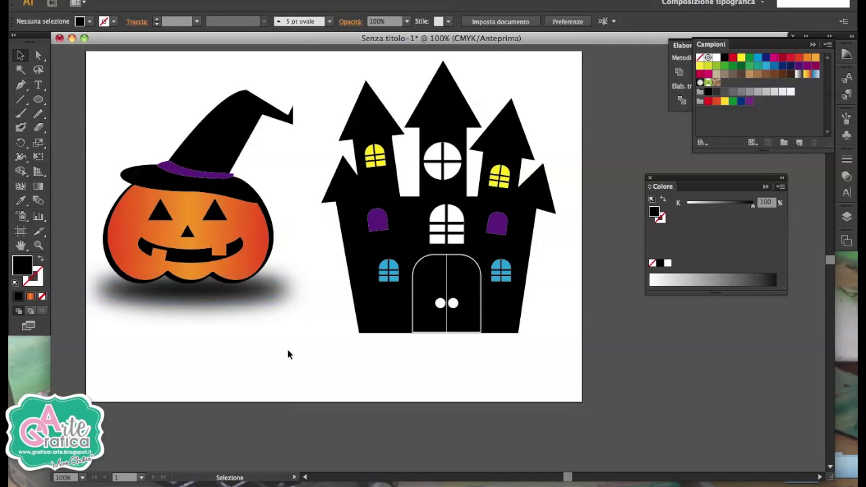
mouse_move(266, 297)
mouse_down()
mouse_move(497, 349)
mouse_move(514, 340)
mouse_up()
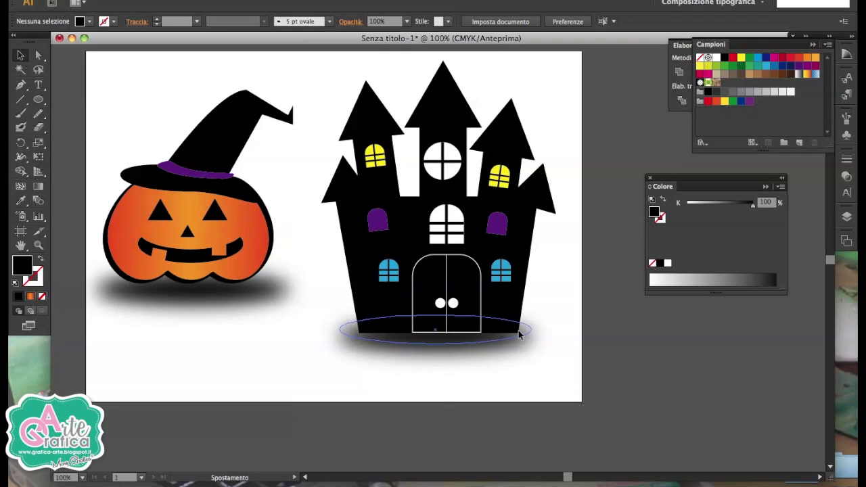
click(608, 336)
key(shift+x)
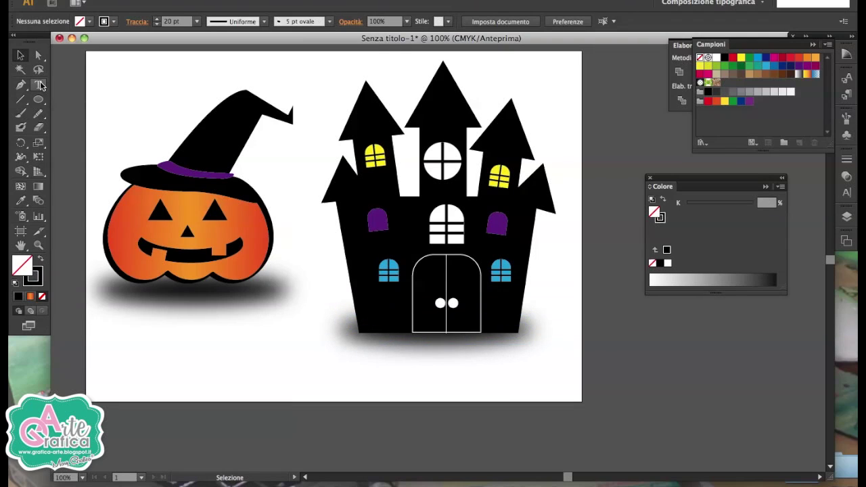
- Write HALLOWEEN 2016 in the Onyx font and turn its O and 0 red
click(38, 85)
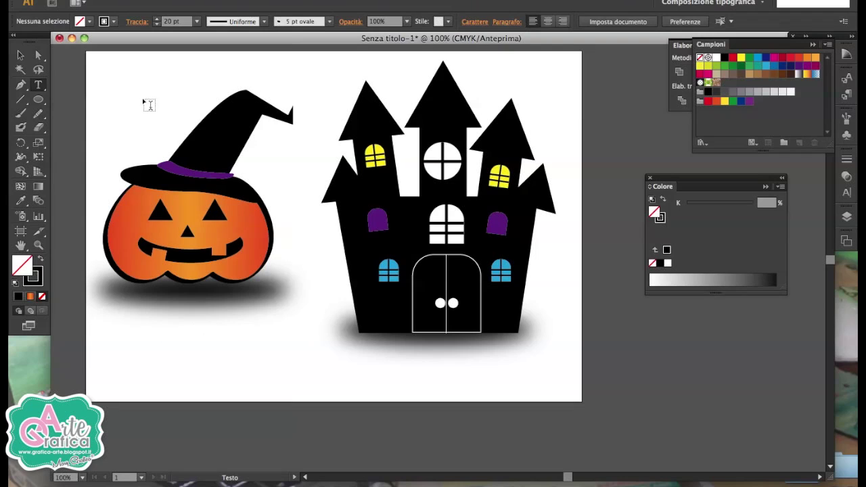
click(116, 102)
text(HALLOWEEN 2016)
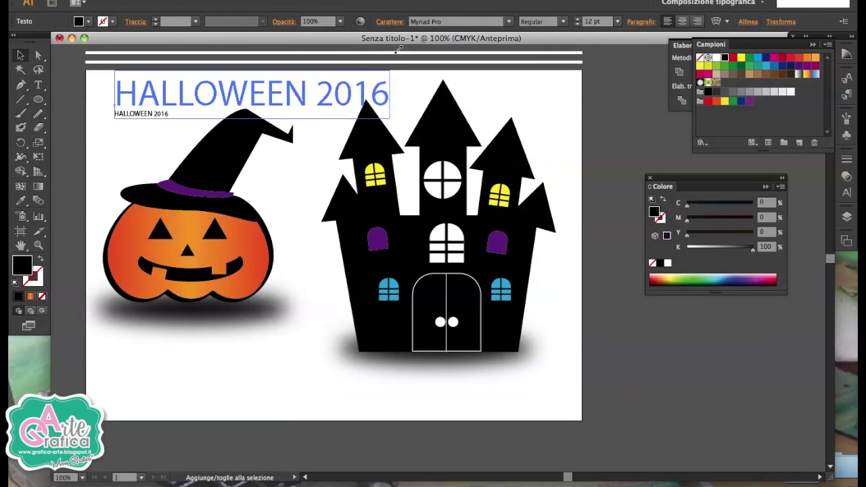
key(Down)
key(Down)
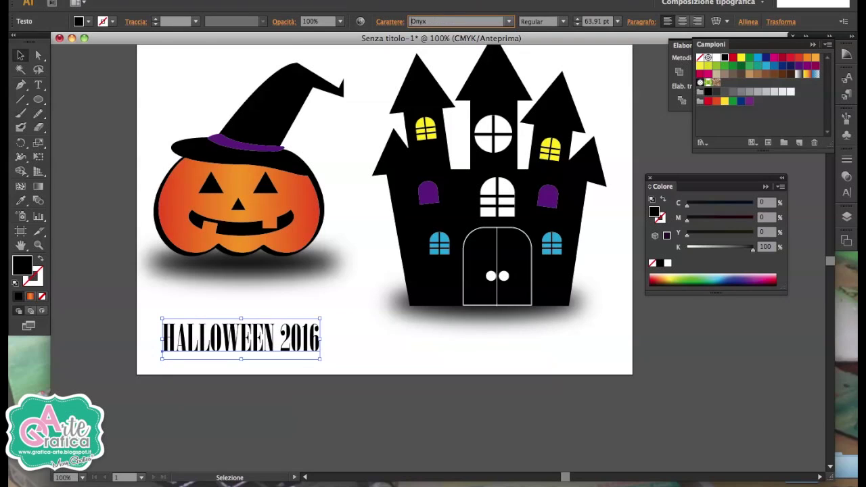
key(Down)
key(Down)
double_click(266, 349)
drag(266, 349, 289, 350)
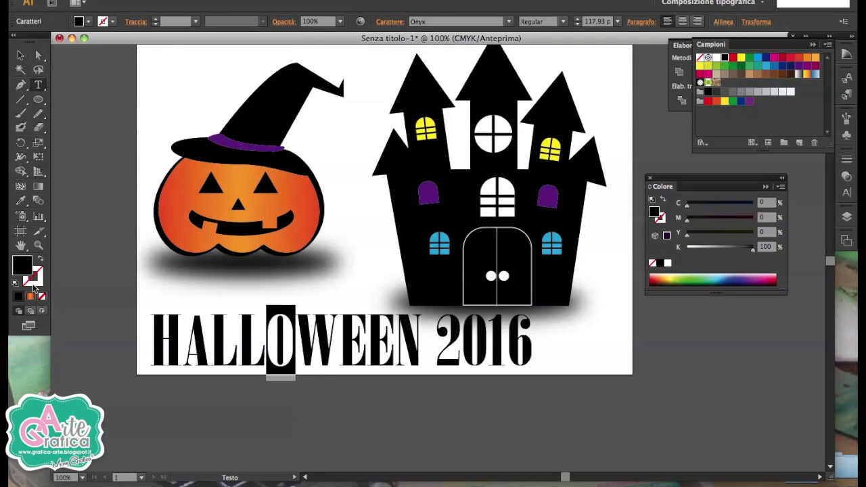
click(802, 59)
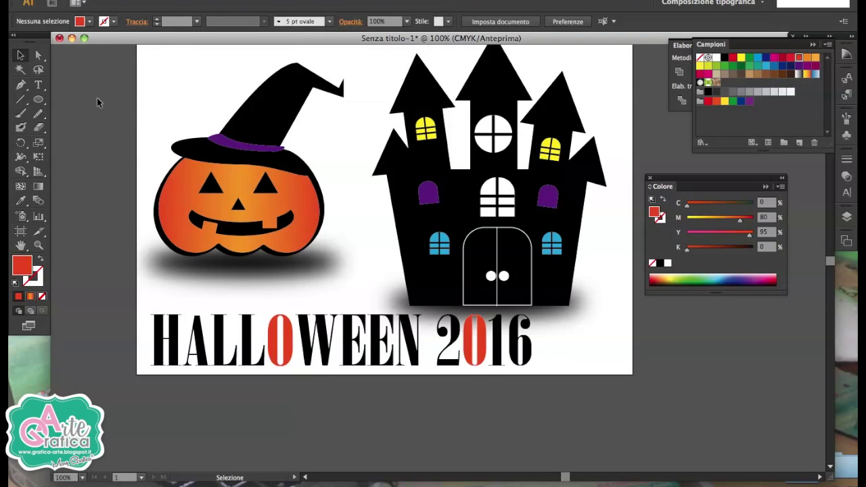